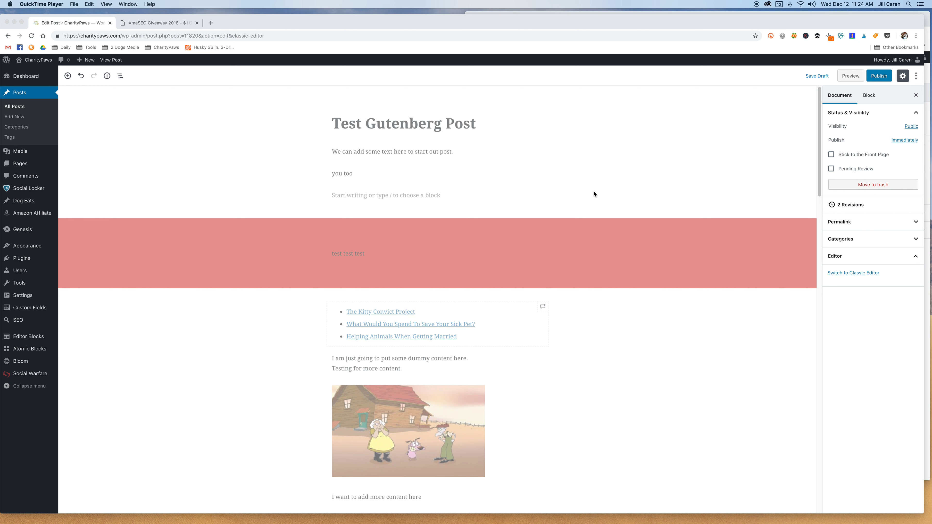
Open the Classic Editor plugin's settings from the installed plugins and review the default editor and editor-switching options.
click(259, 397)
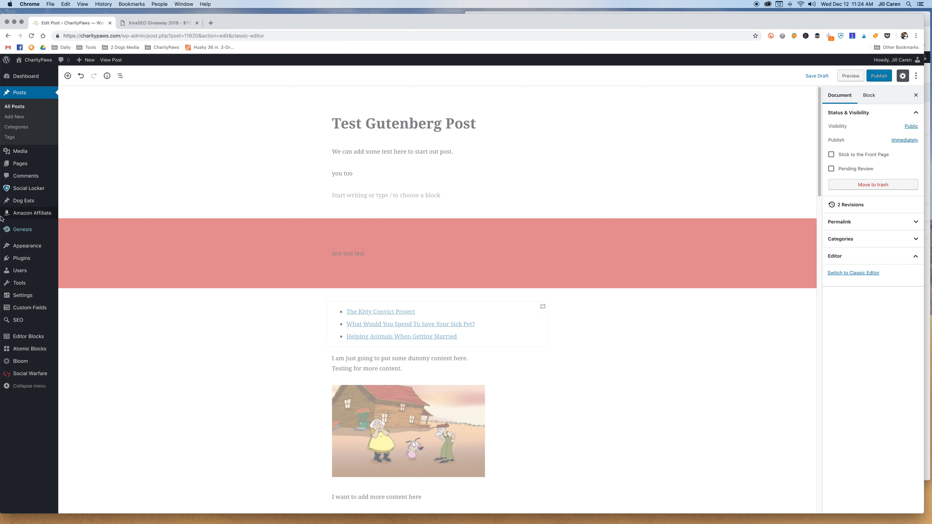
mouse_move(68, 262)
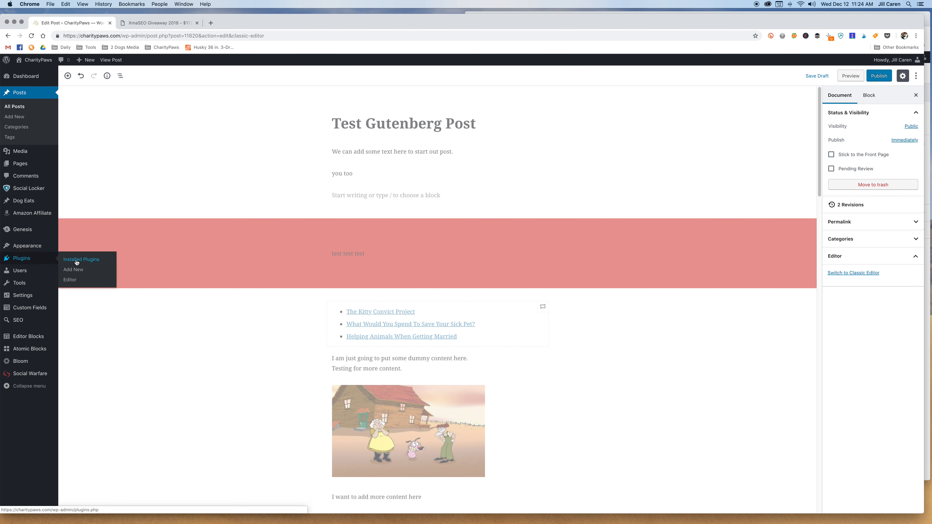
click(77, 261)
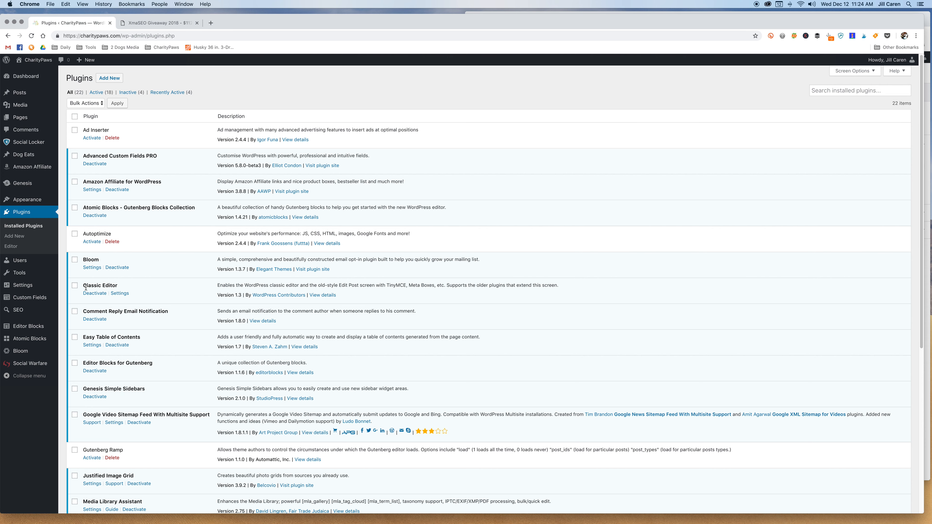
click(123, 294)
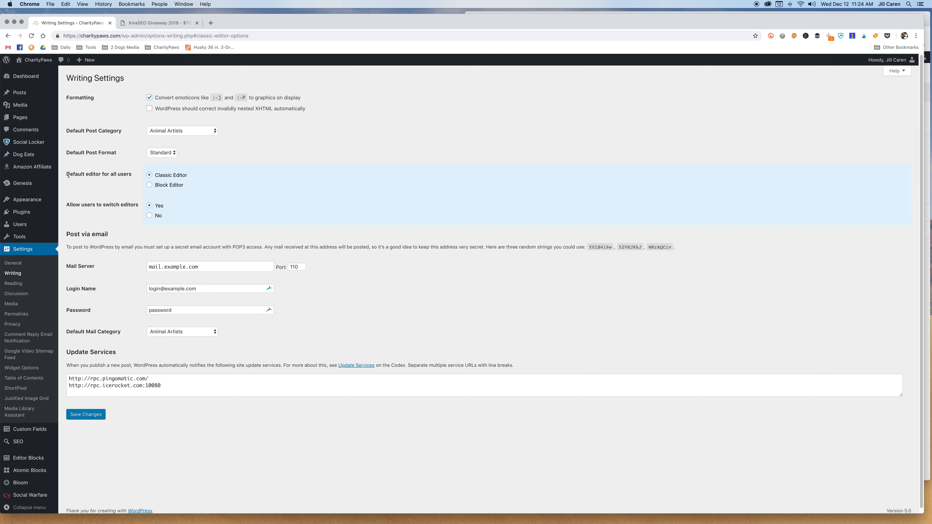
drag(69, 175, 133, 174)
drag(68, 205, 137, 206)
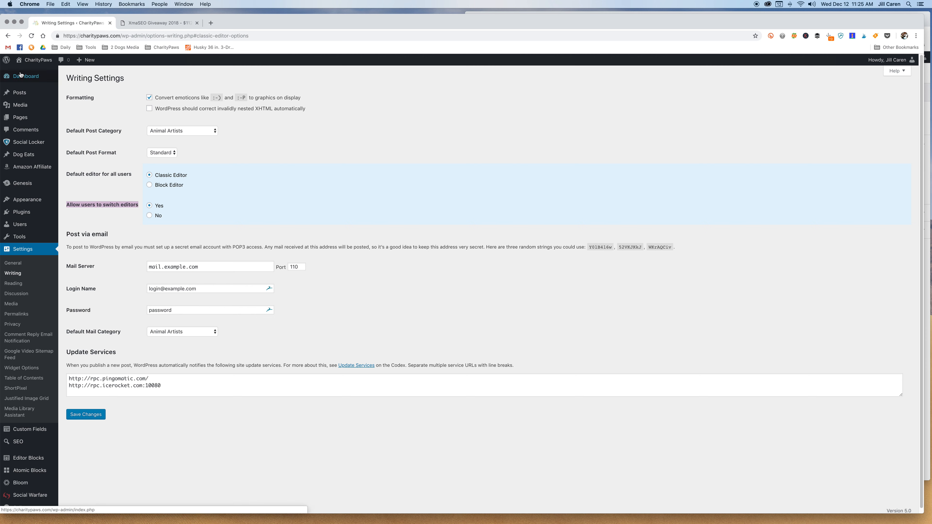
Check which editor each entry in the posts list uses, and open "Was Courage The Cowardly Dog A Rescue?" for editing.
mouse_move(40, 94)
click(72, 95)
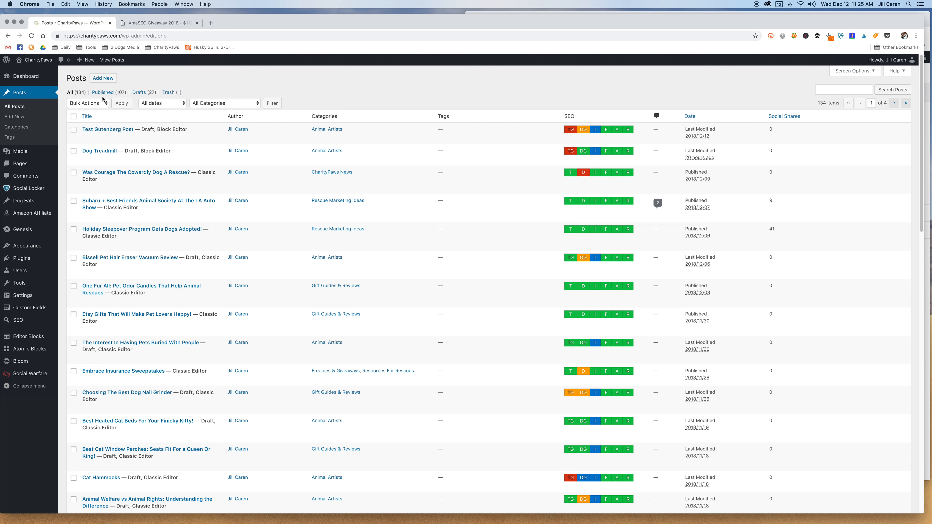
mouse_move(148, 131)
drag(156, 130, 197, 130)
drag(140, 151, 178, 151)
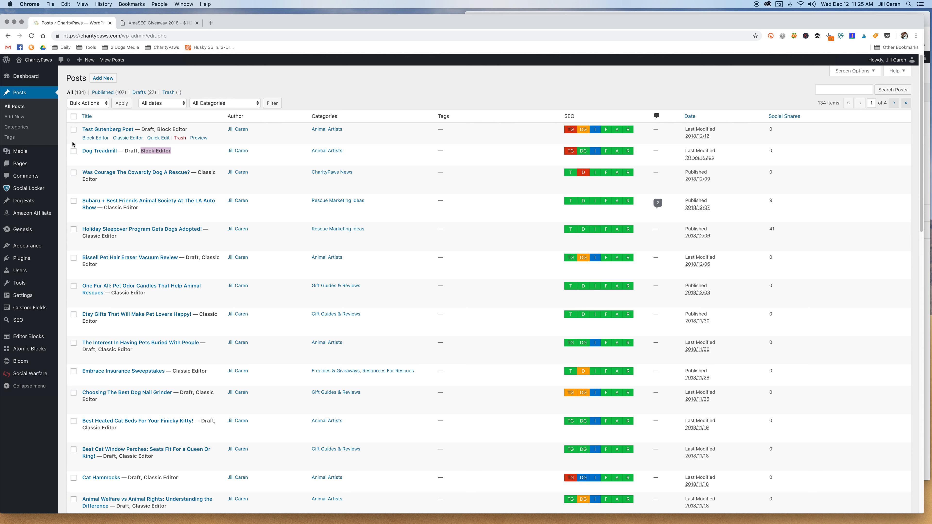
click(168, 172)
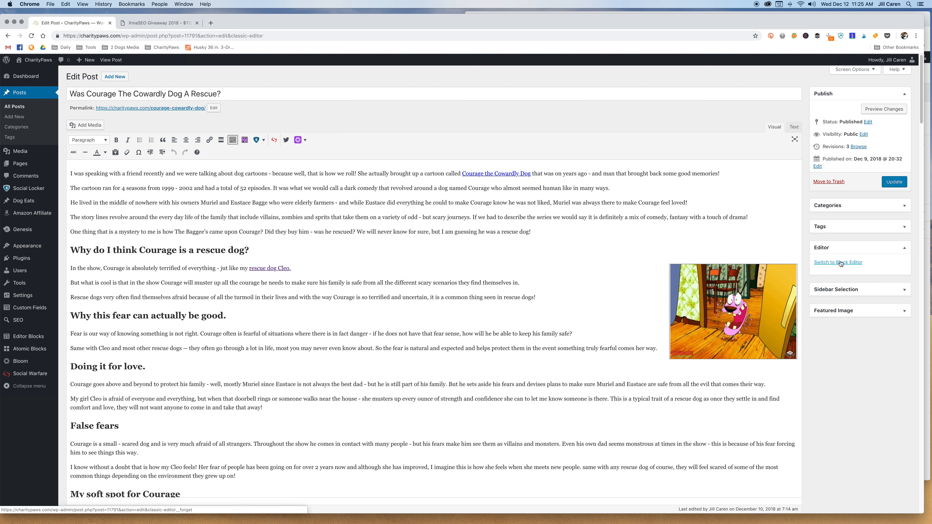
Return to the list of all posts and open "Test Gutenberg Post" in the block editor.
click(18, 107)
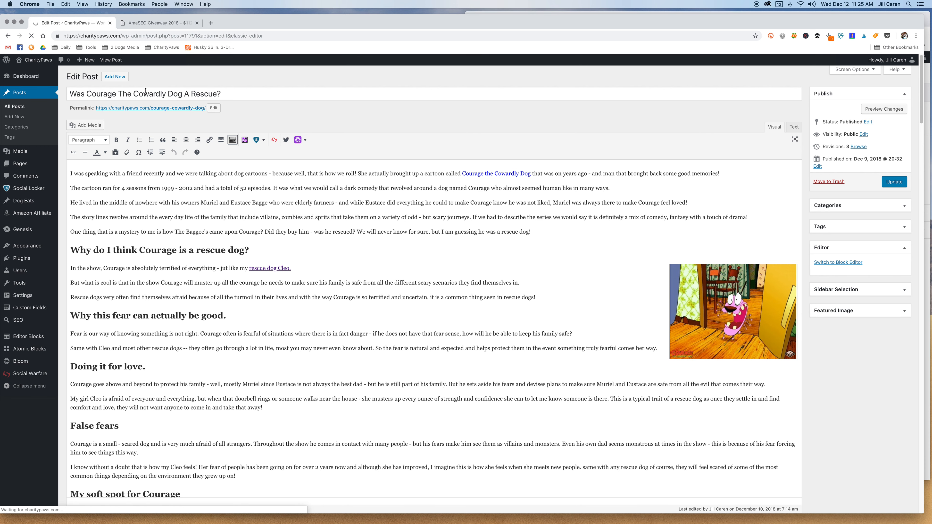
click(106, 129)
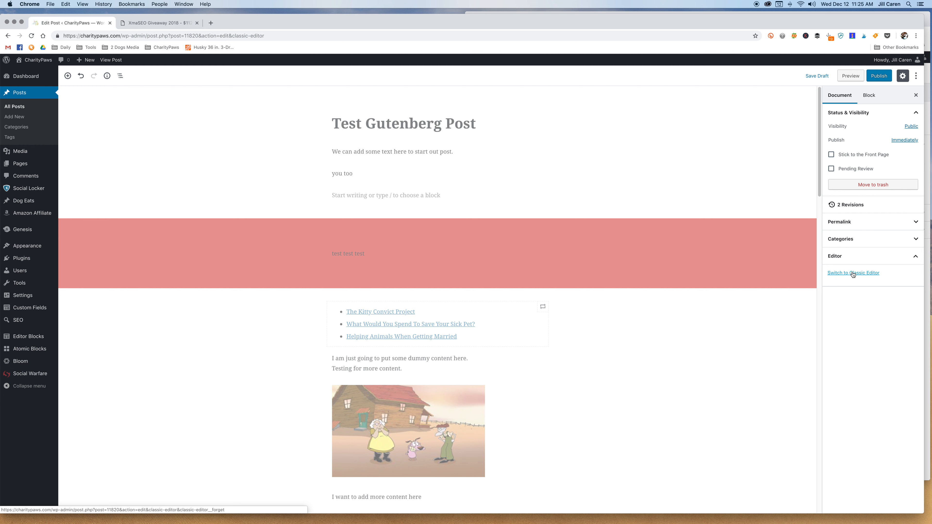
click(853, 274)
Look at the block inserter and the content structure counts, and toggle the settings sidebar closed and open again.
click(68, 76)
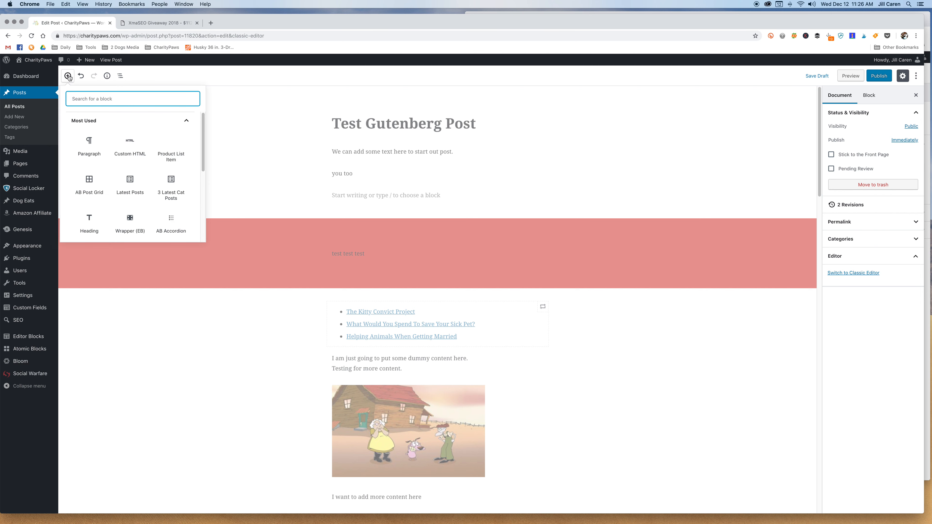
click(67, 76)
click(107, 76)
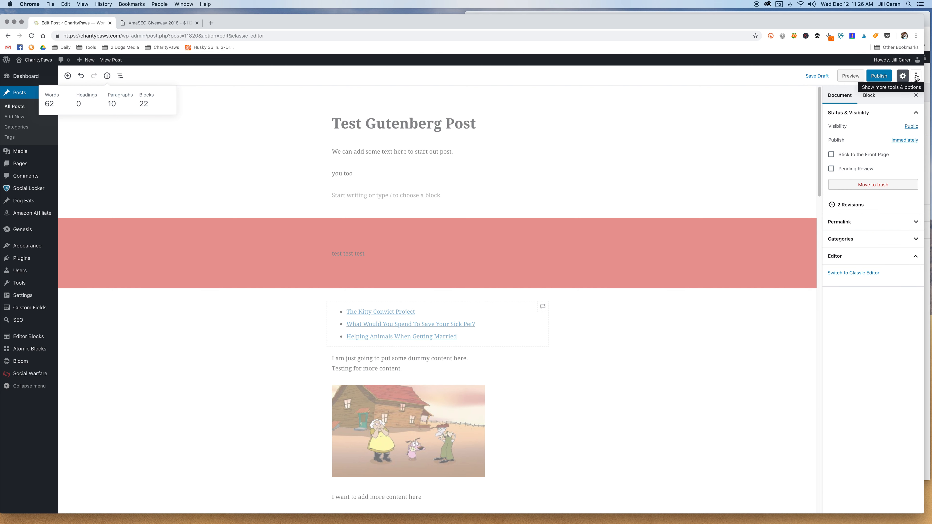
click(908, 77)
click(909, 78)
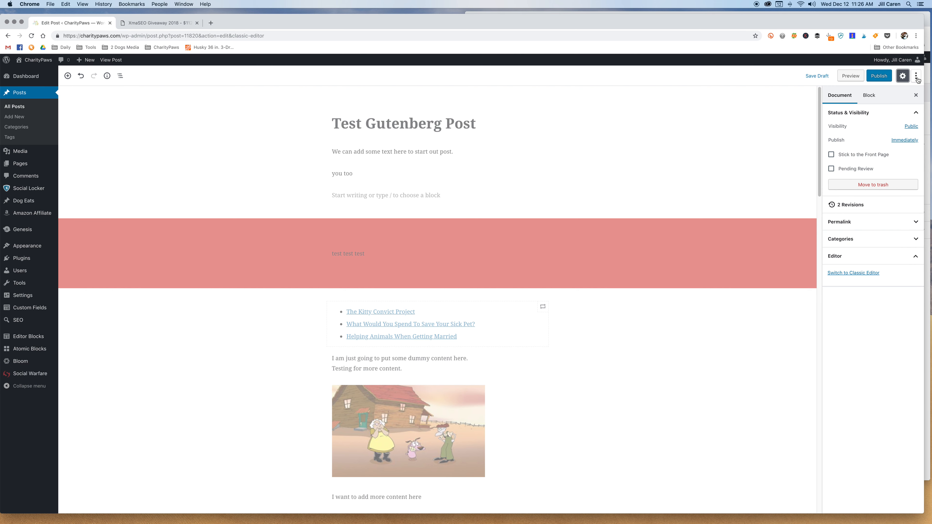
Enable the Tags and Featured Image document panels in the editor options, leaving Categories enabled.
click(917, 76)
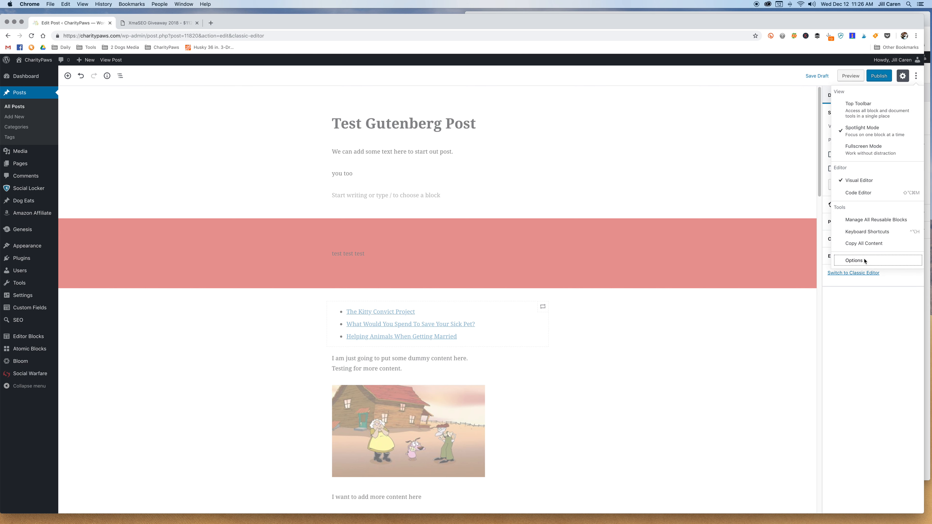
click(855, 260)
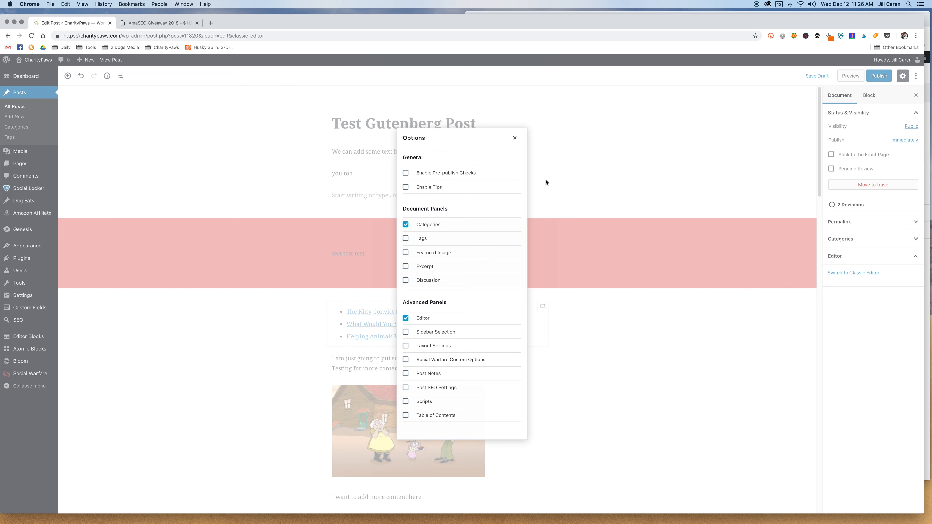
click(406, 225)
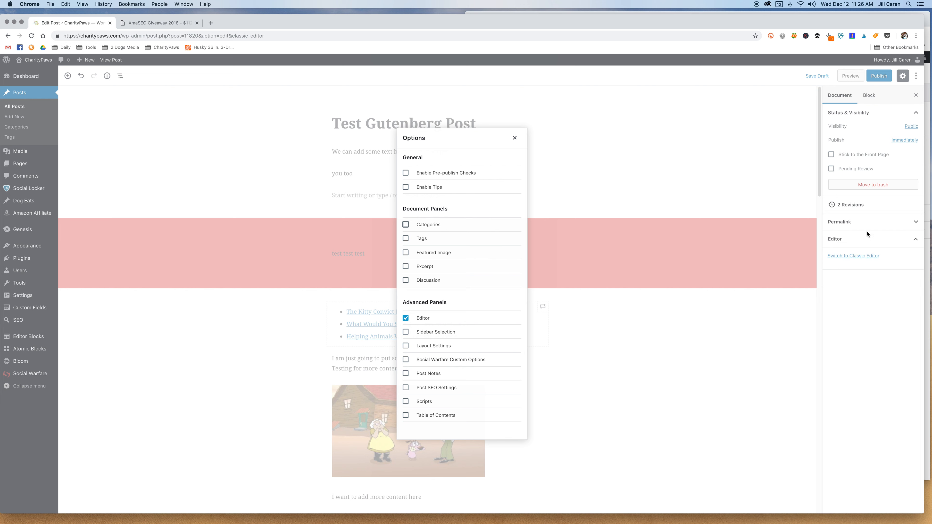
click(409, 225)
click(418, 239)
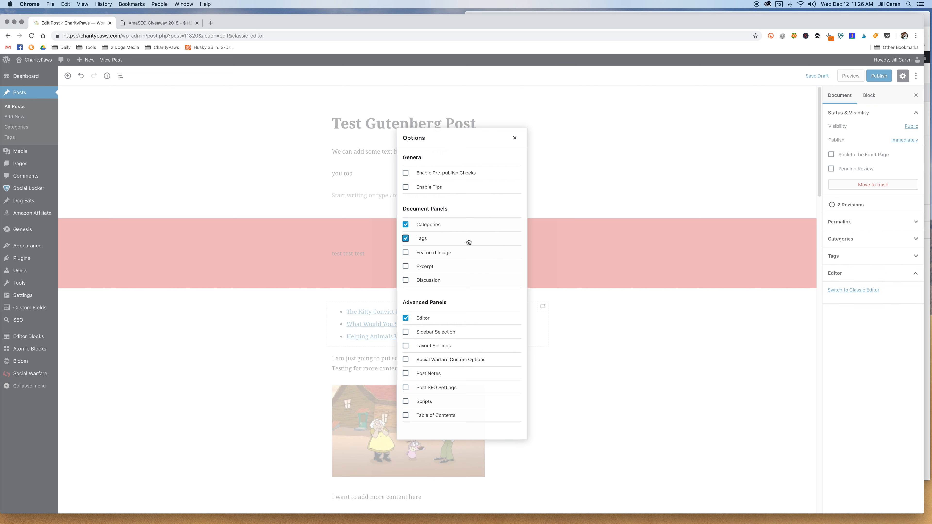
click(406, 253)
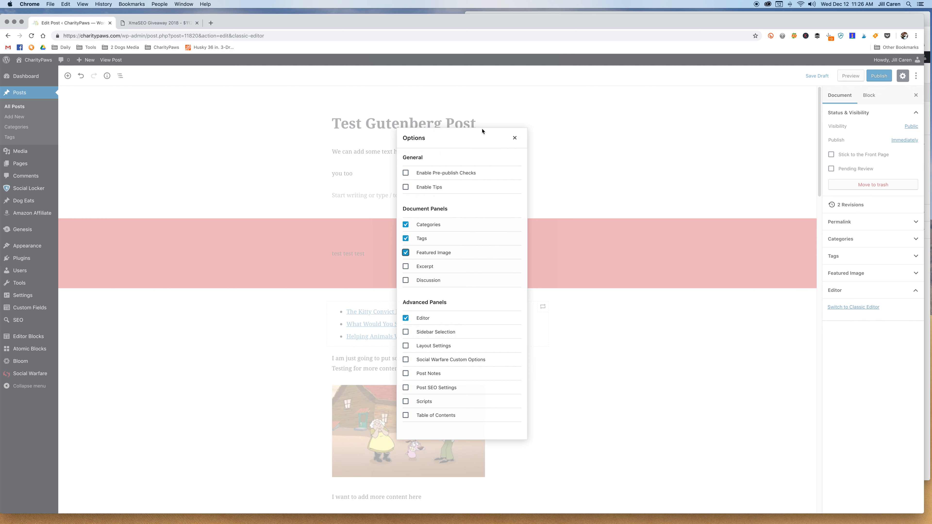
click(515, 139)
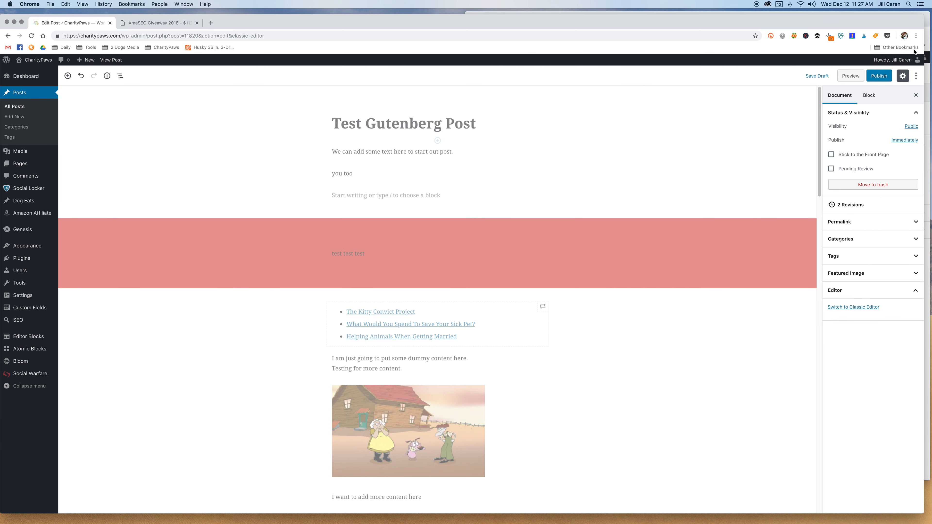
Turn Spotlight Mode off to compare how the post content is displayed, and turn it back on.
click(916, 77)
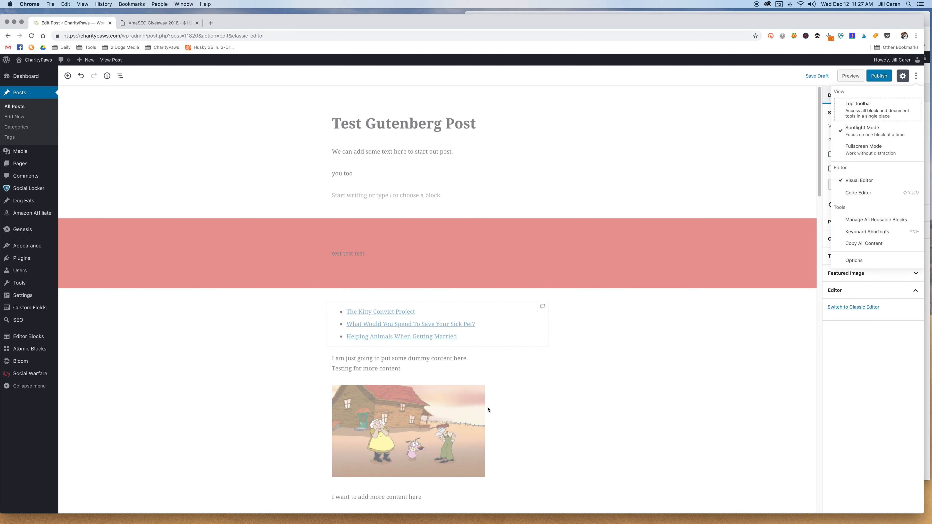
click(842, 133)
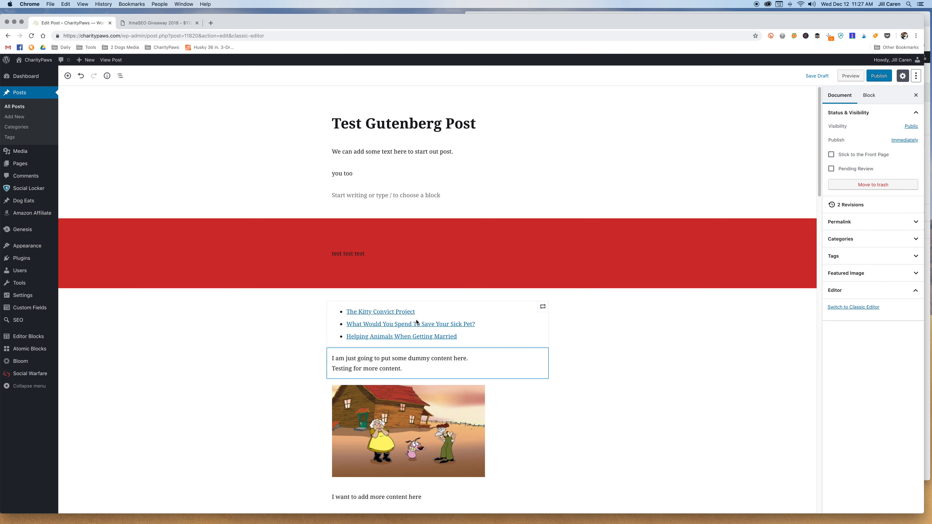
scroll(455, 405, down, 5)
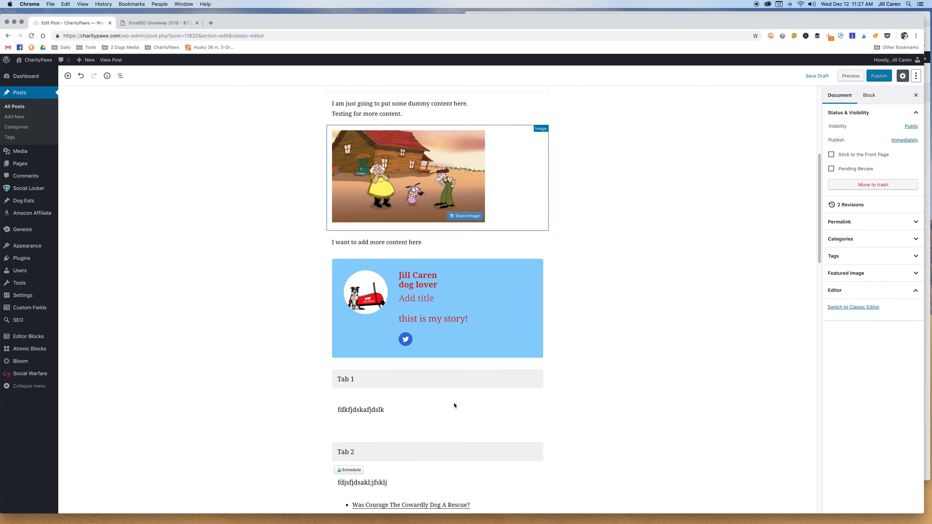
scroll(454, 405, up, 6)
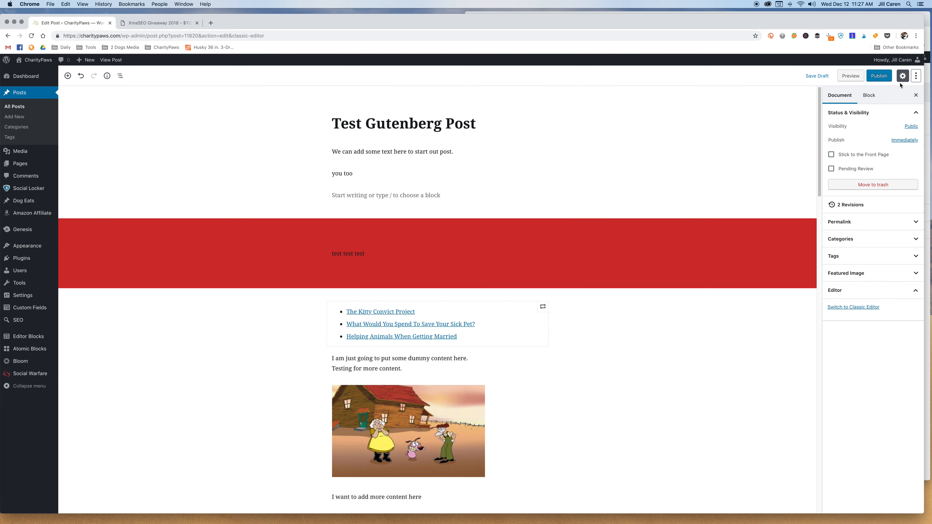
click(917, 76)
click(880, 132)
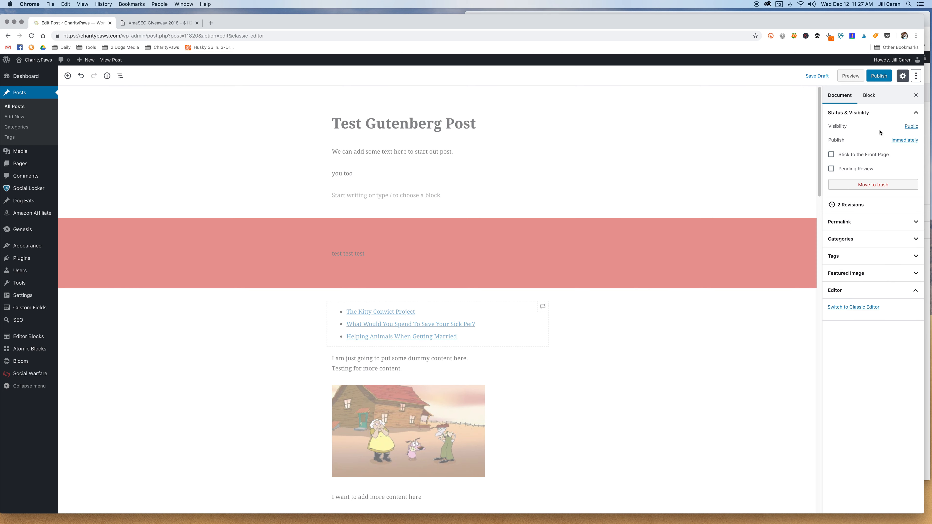
Select the cartoon image block to examine how Spotlight Mode focuses it and which block settings it offers.
scroll(751, 325, down, 7)
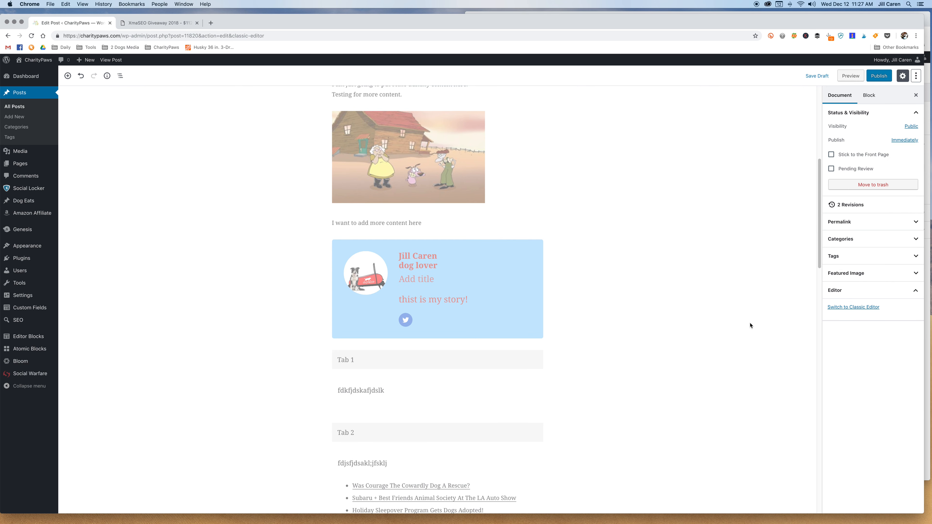
scroll(750, 325, up, 2)
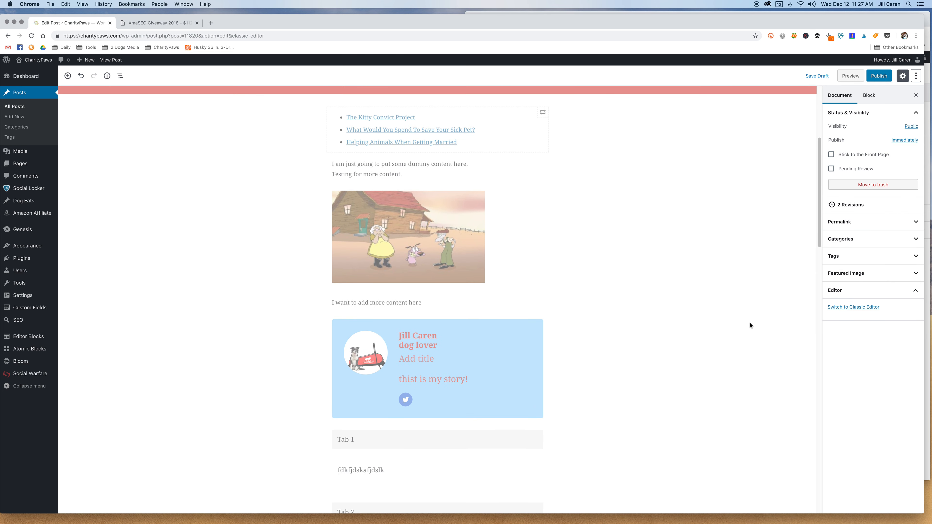
click(513, 244)
mouse_move(447, 247)
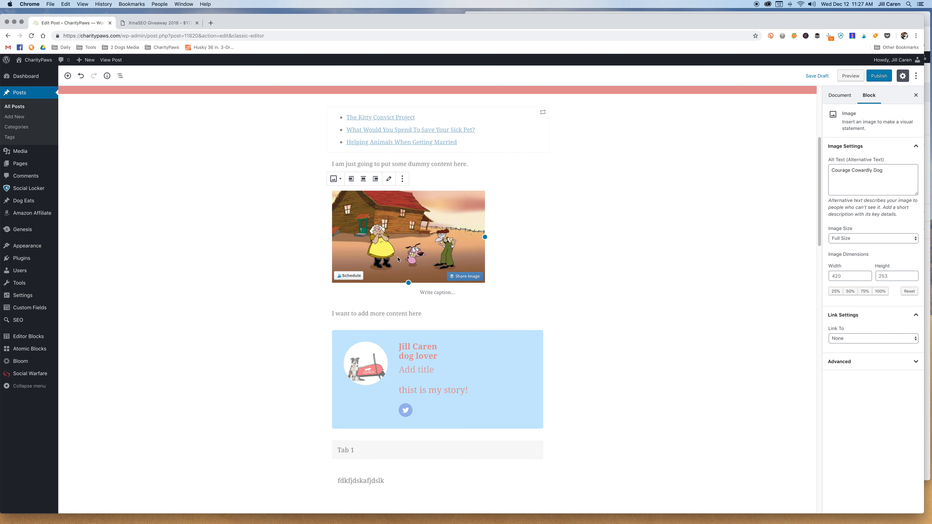
scroll(398, 259, up, 5)
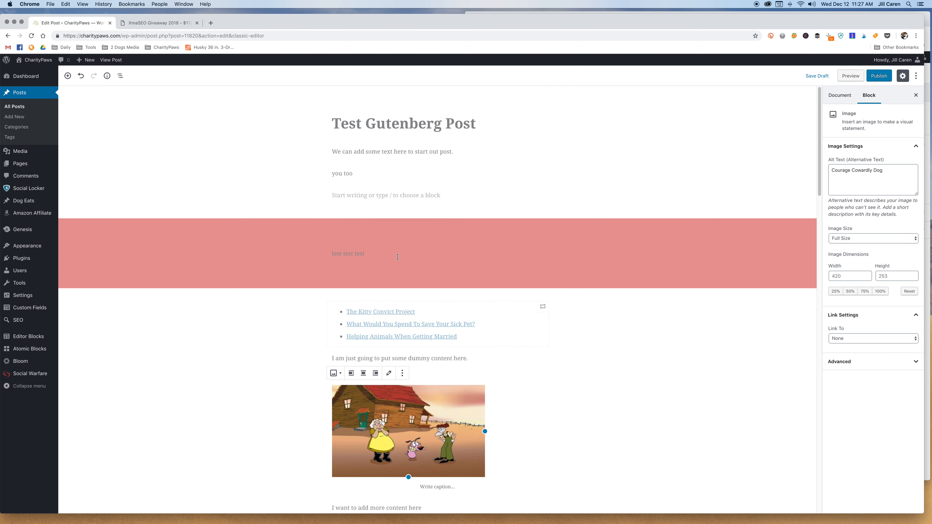
scroll(594, 180, down, 5)
scroll(593, 180, up, 5)
Select the post title, the paragraphs below it and the red wrapper block in turn to examine their settings.
click(347, 122)
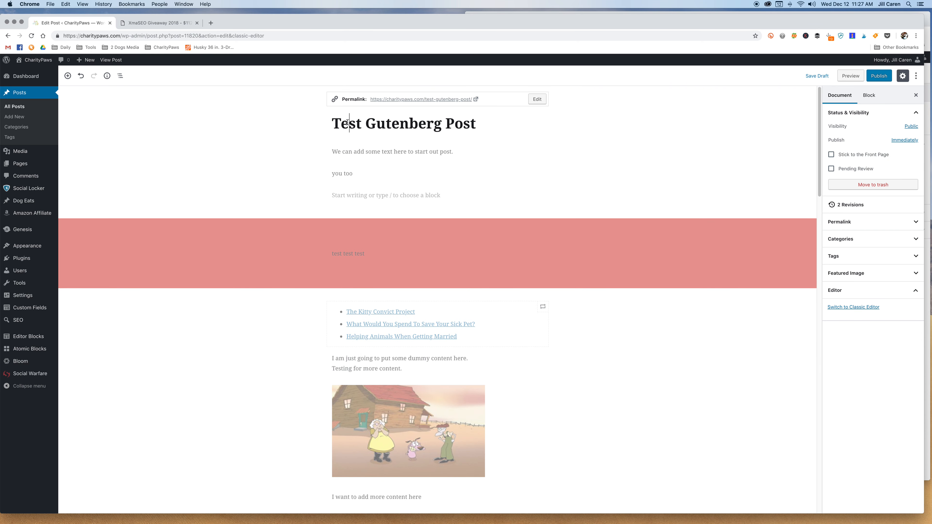
click(352, 151)
click(347, 174)
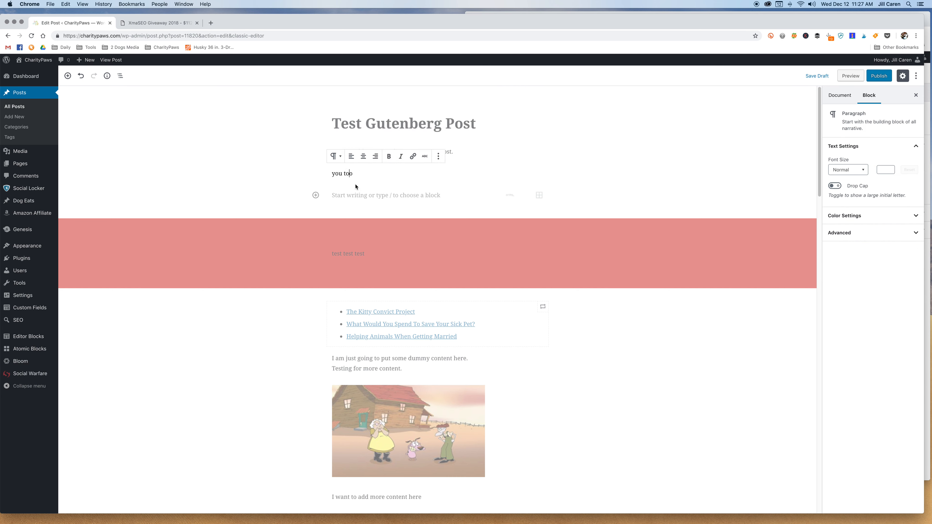
click(358, 195)
click(563, 265)
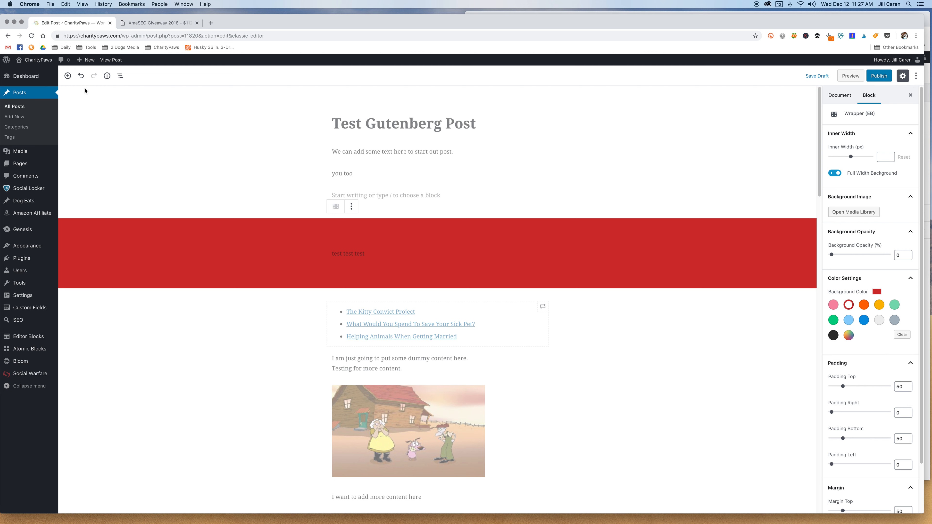
Browse the block inserter's categories with Most Used collapsed, and examine the blocks offered under Editor Blocks.
click(67, 75)
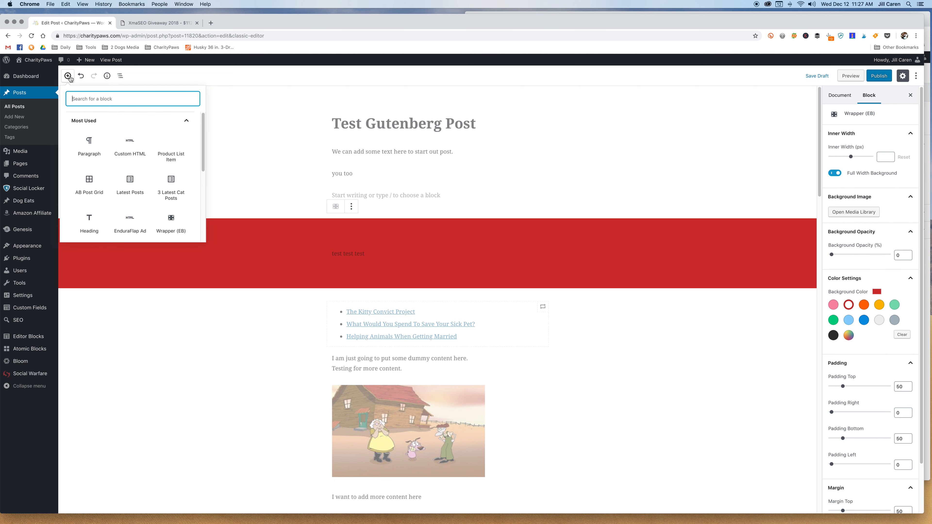
click(186, 121)
scroll(187, 125, down, 2)
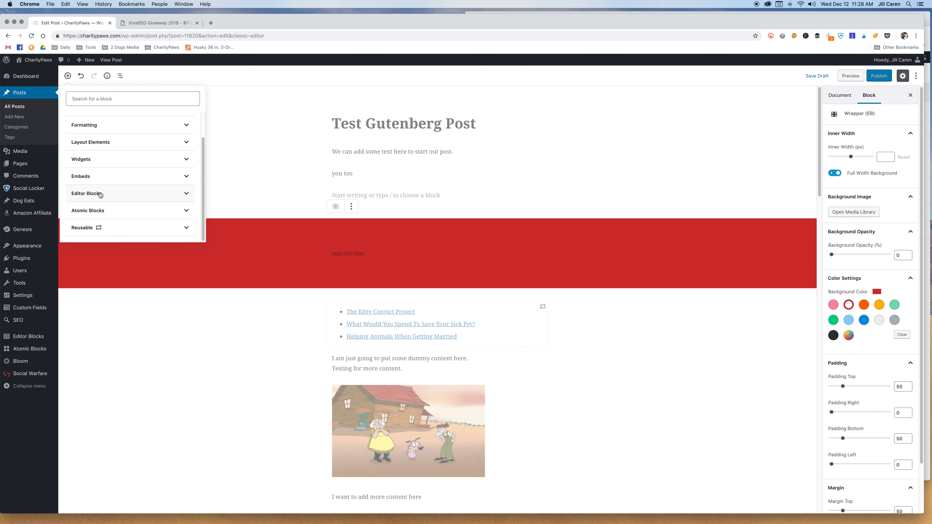
click(186, 193)
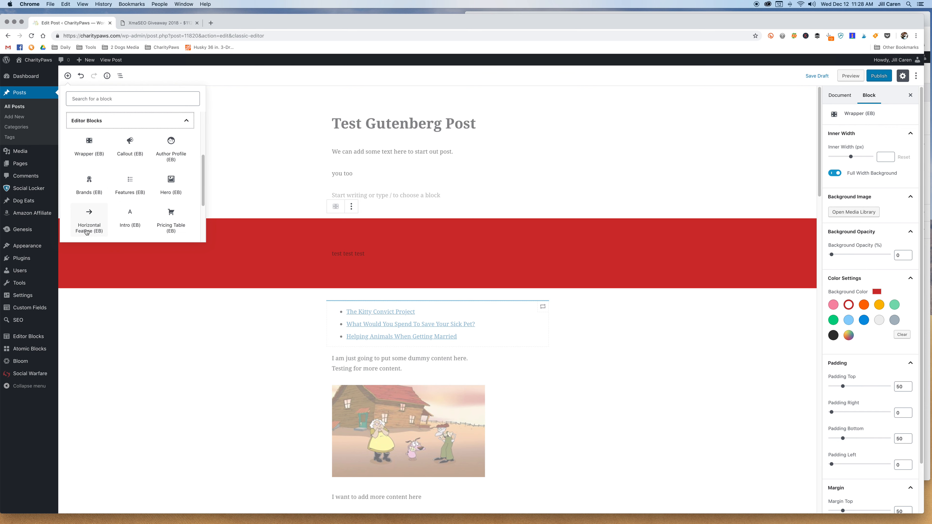
click(187, 122)
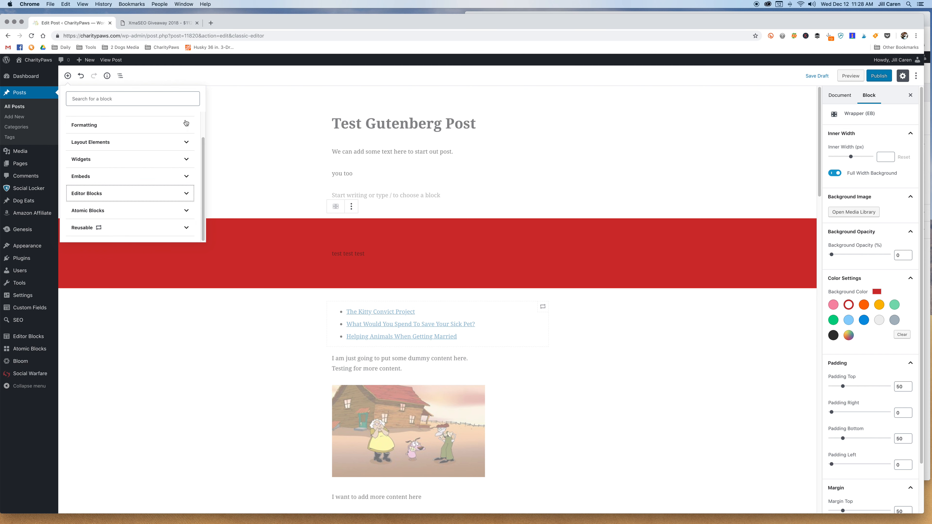
Examine the blocks offered under Atomic Blocks in the block inserter, and close the inserter.
click(167, 212)
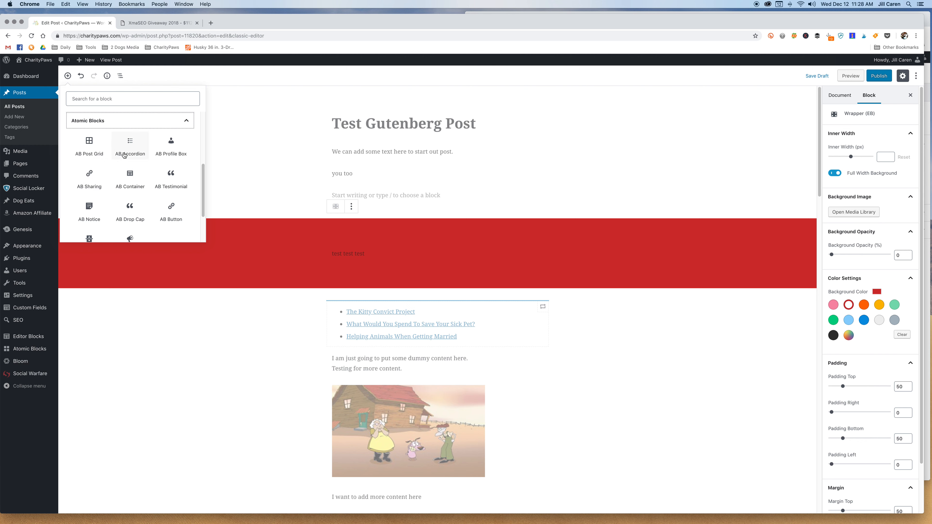
click(186, 121)
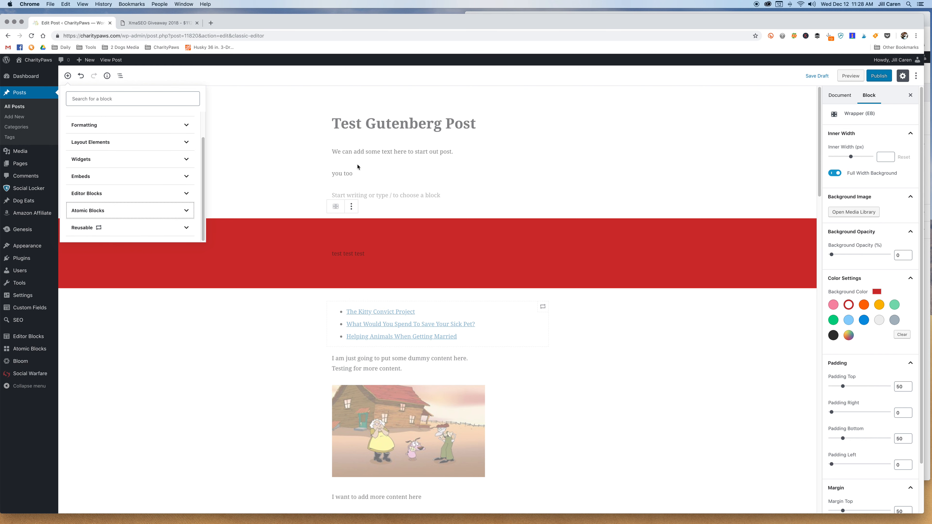
click(475, 263)
double_click(475, 260)
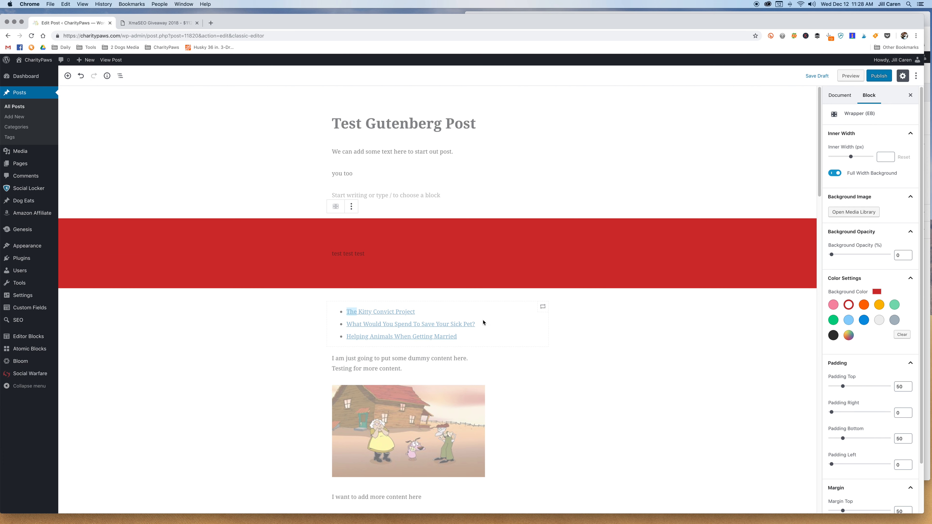
Select the reusable cat posts list, search the block inserter for "post" and examine the matching blocks in each category.
click(510, 336)
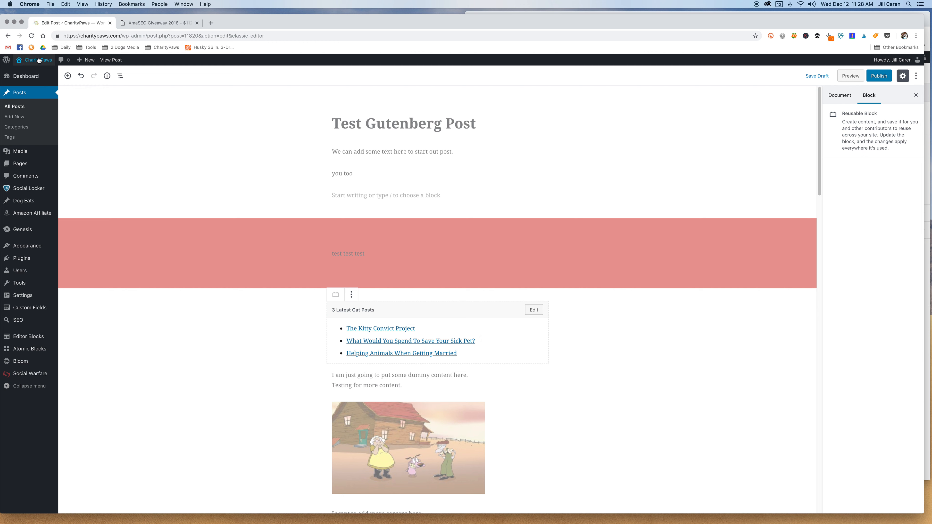
click(68, 76)
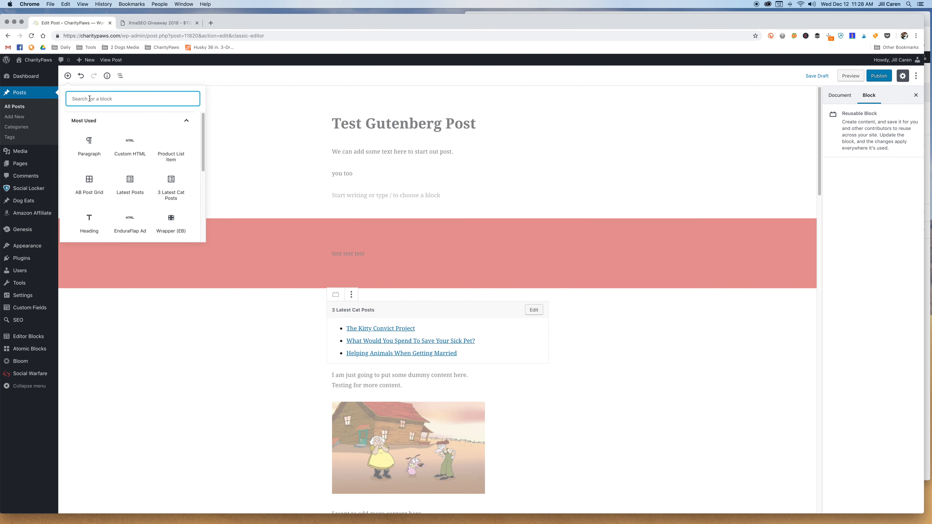
text(post)
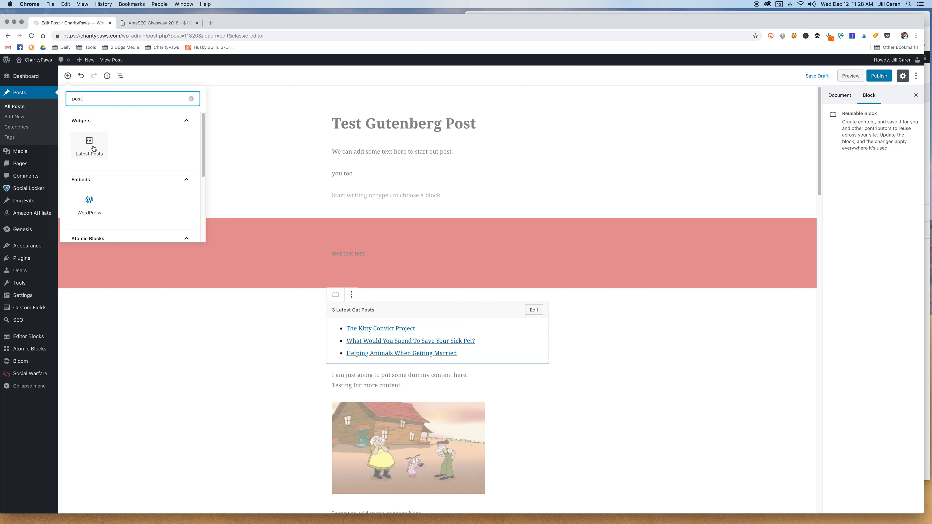
scroll(96, 203, down, 3)
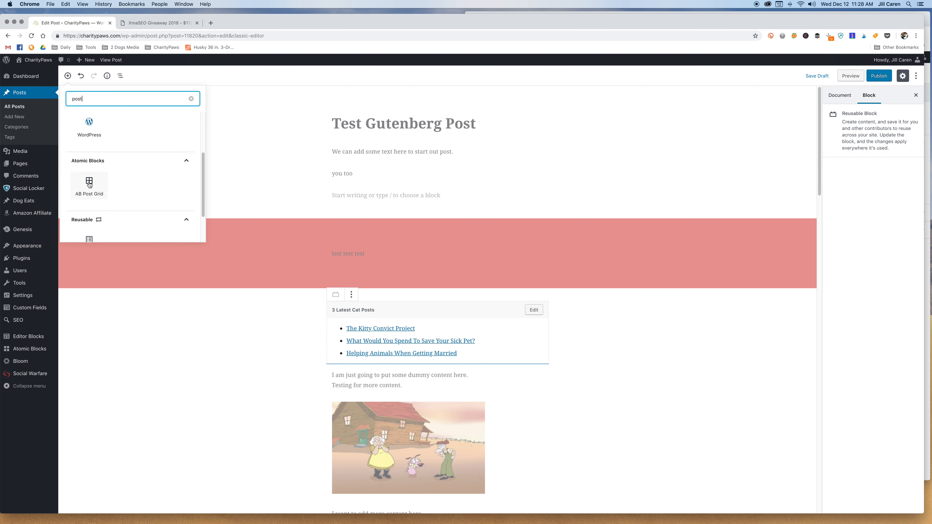
scroll(90, 187, down, 2)
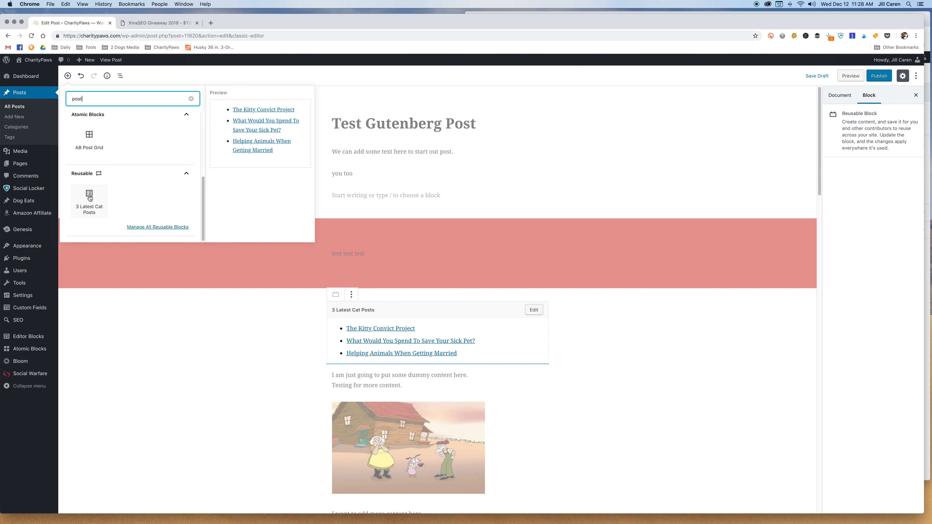
scroll(89, 198, up, 5)
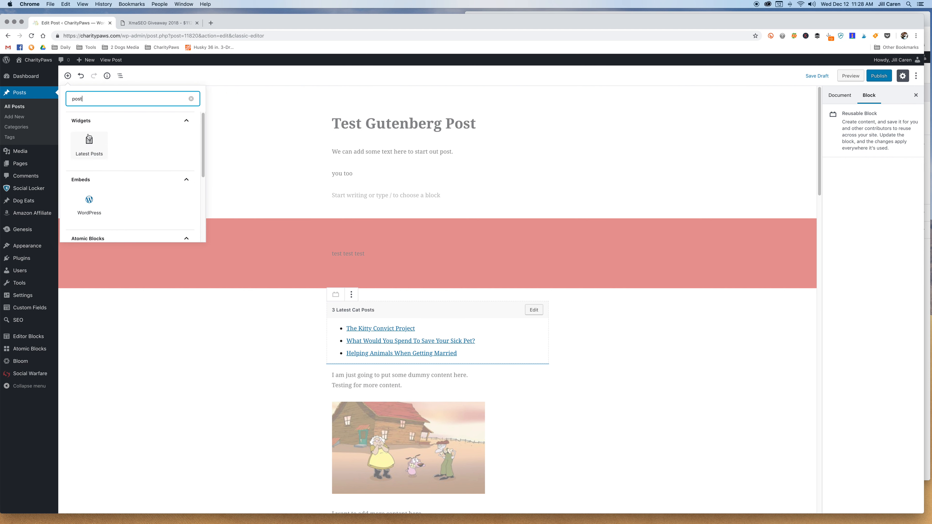
Remove the reusable 3 Latest Cat Posts block and insert a Latest Posts block above the dummy content paragraph.
click(351, 294)
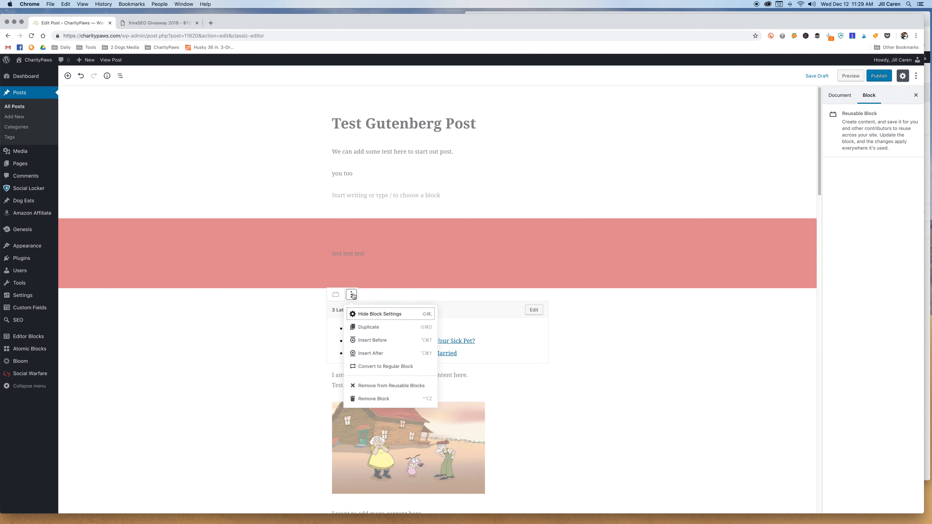
click(373, 400)
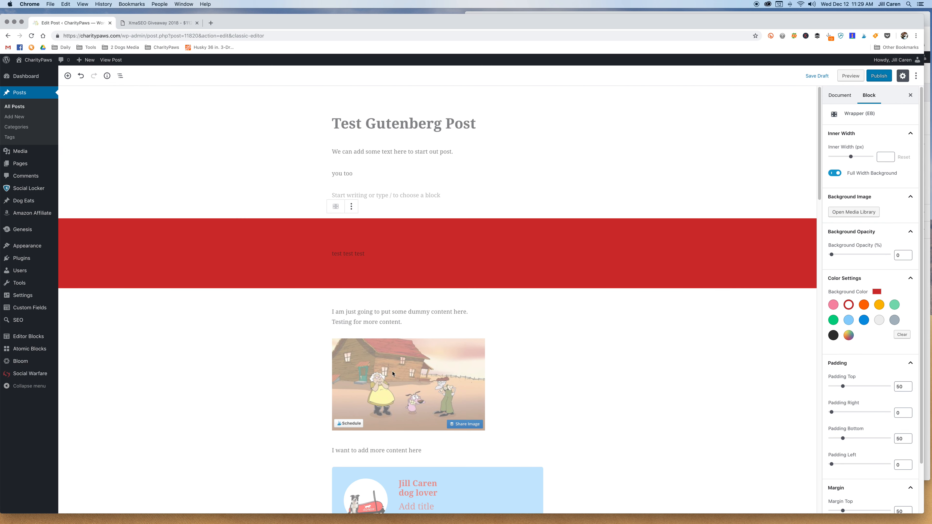
click(331, 313)
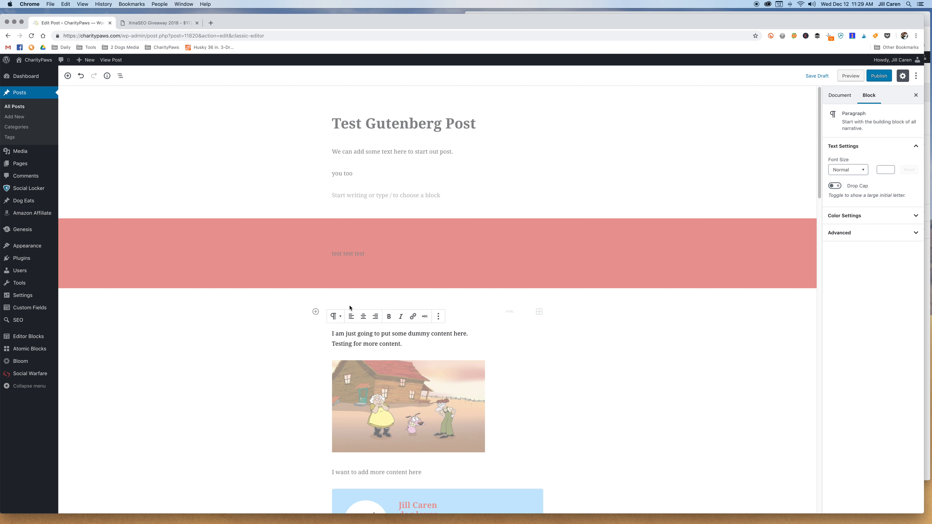
click(315, 312)
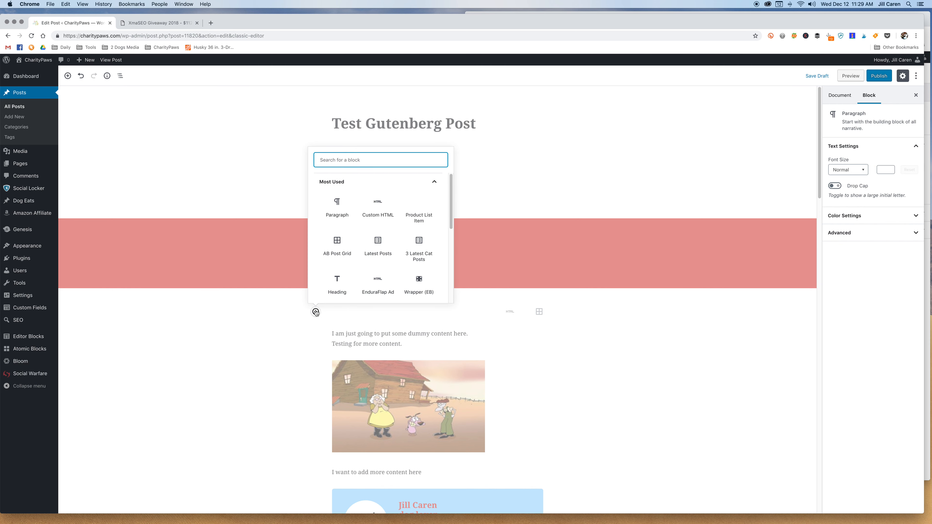
text(late)
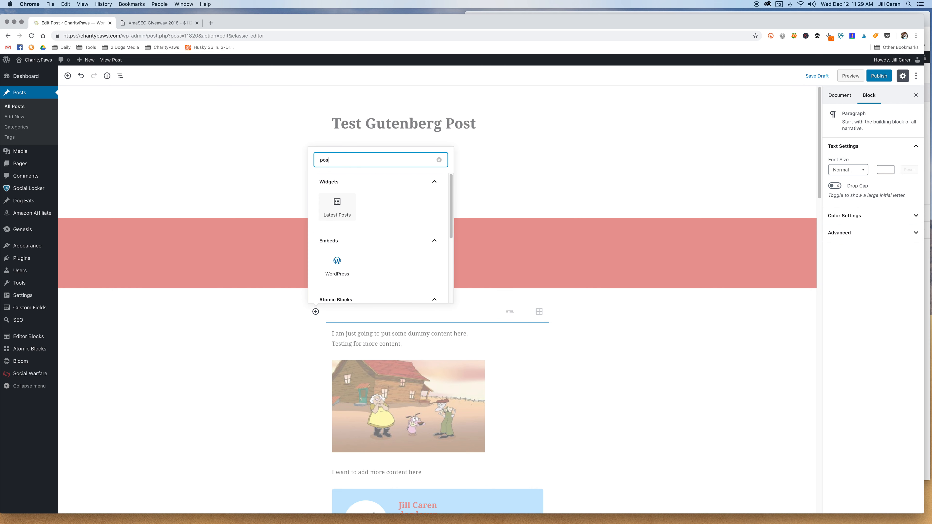
click(342, 215)
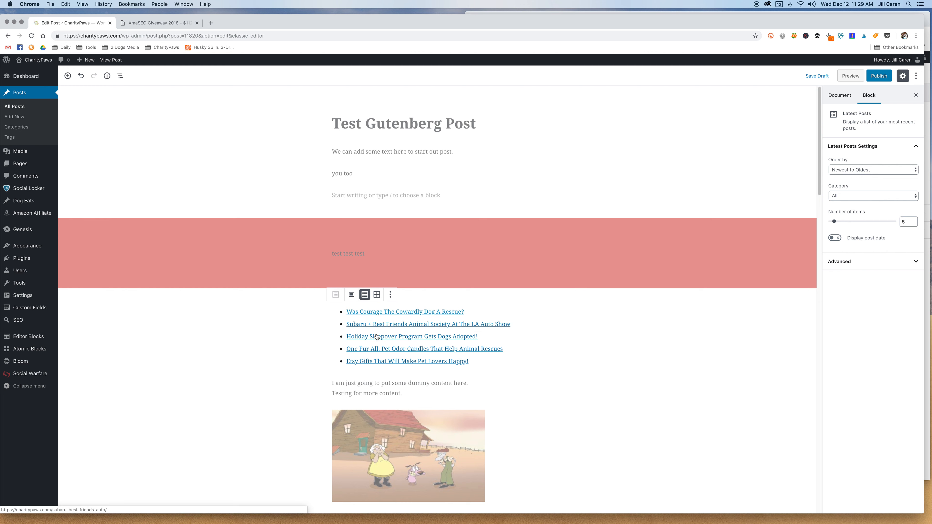
Set the Latest Posts block to Newest to Oldest order, the Cat Lovers category and 3 items.
click(885, 169)
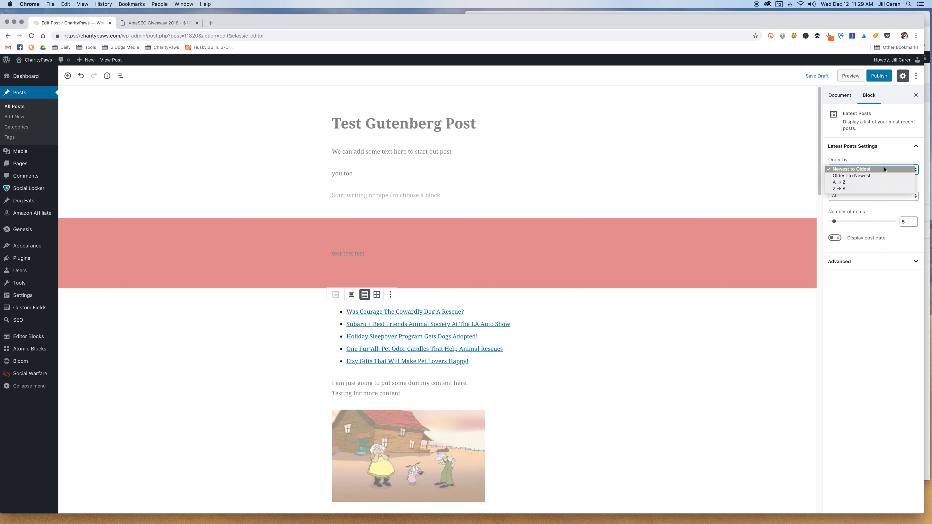
click(856, 170)
click(856, 169)
click(855, 169)
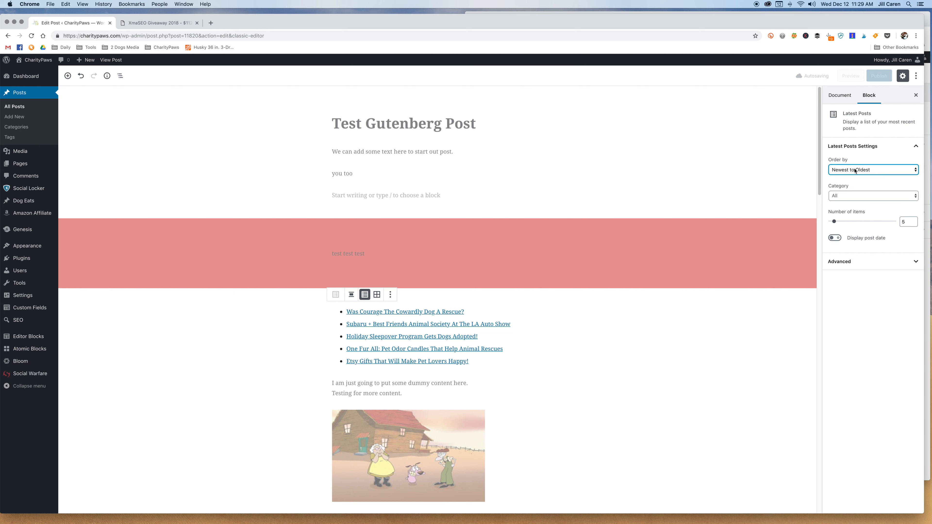
click(855, 196)
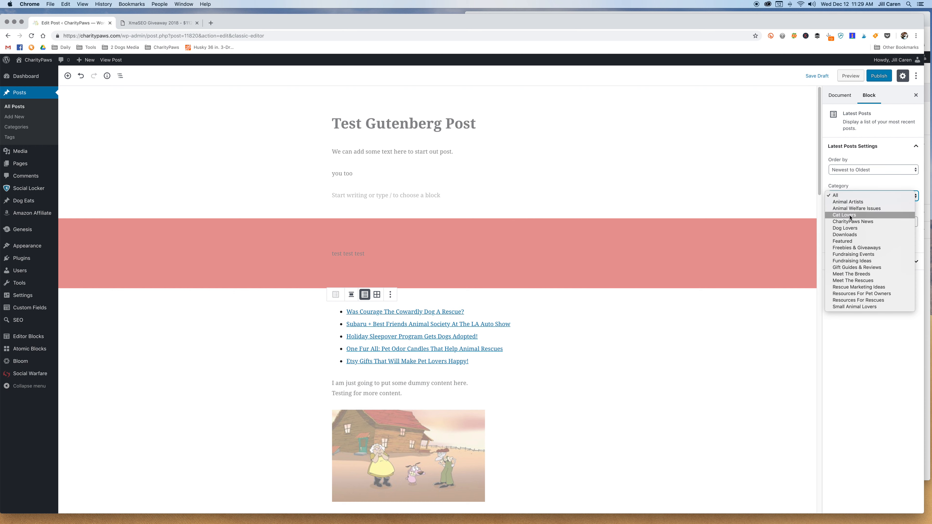
click(855, 215)
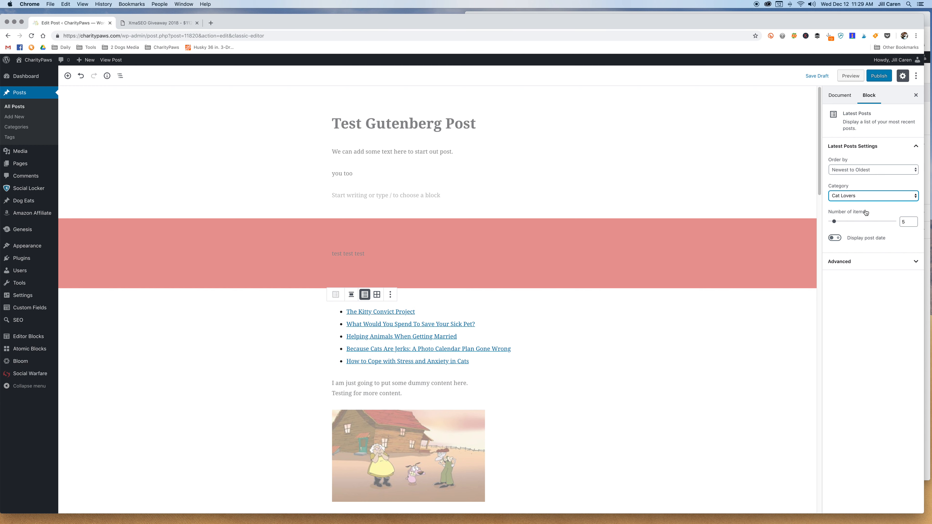
double_click(900, 224)
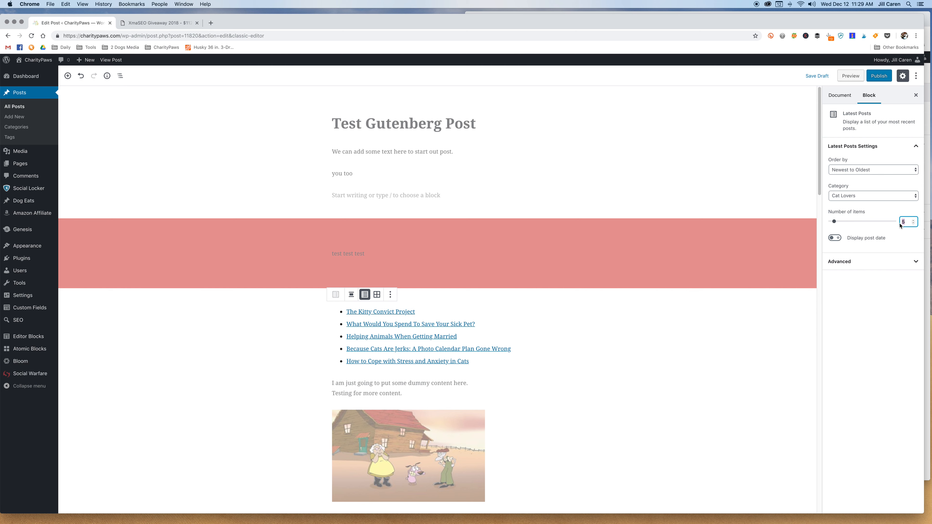
text(3)
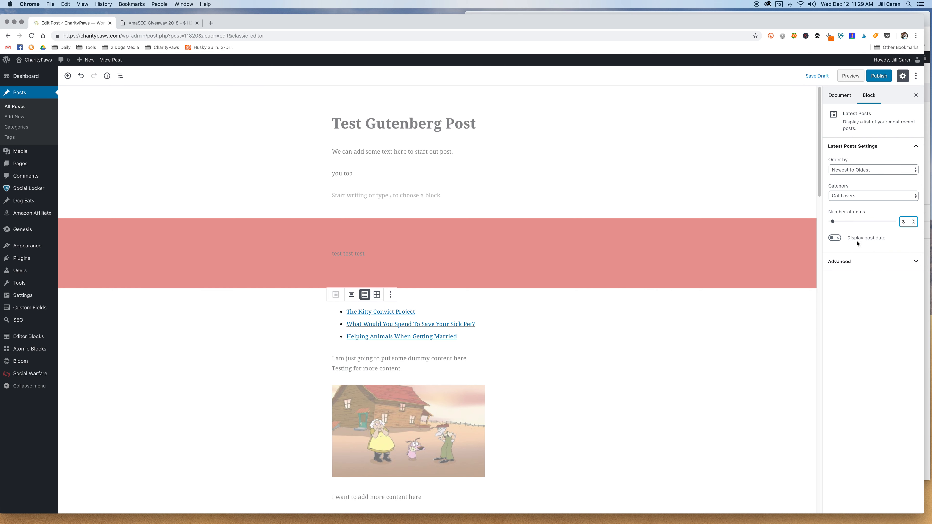
Try the post date display and the grid layout on the Latest Posts block, and return it to the plain list.
click(837, 238)
click(838, 238)
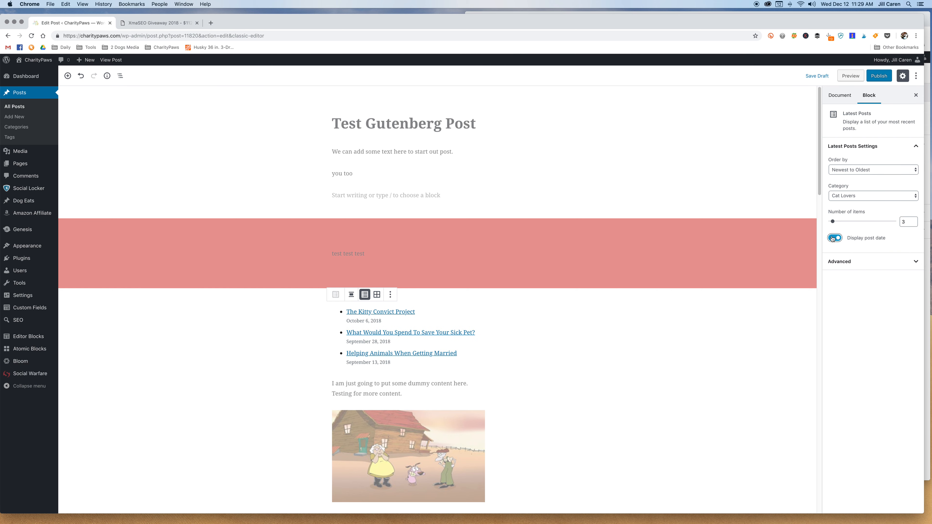
click(377, 295)
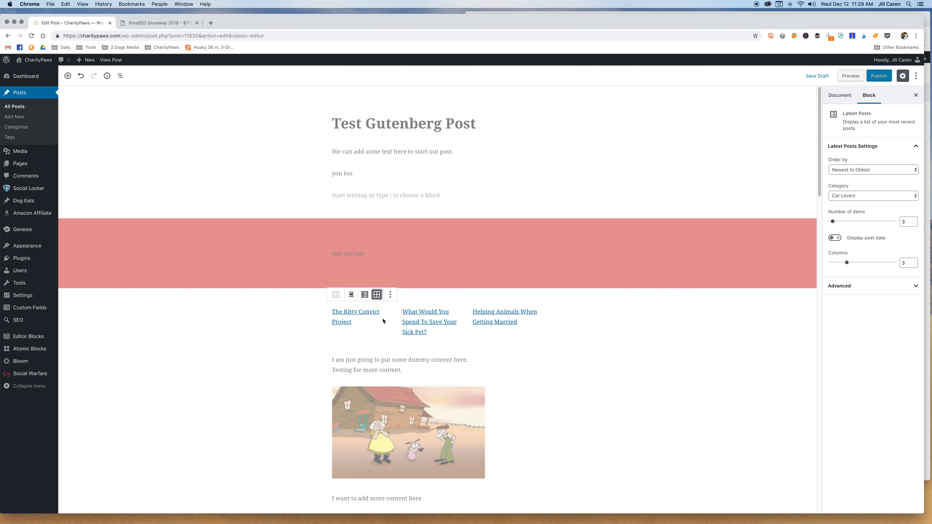
click(364, 296)
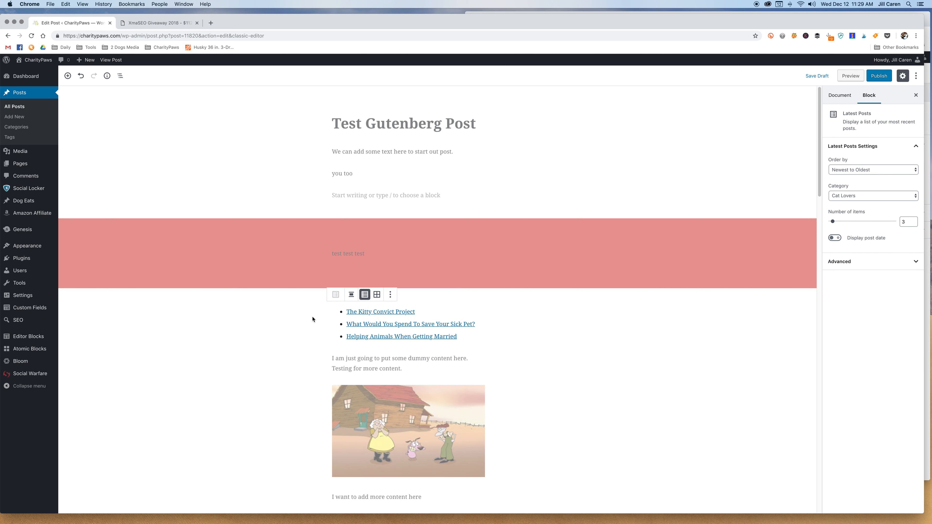
Add a paragraph above the Latest Posts list reading "Like This Post? Check Out These Related Posts!".
click(325, 302)
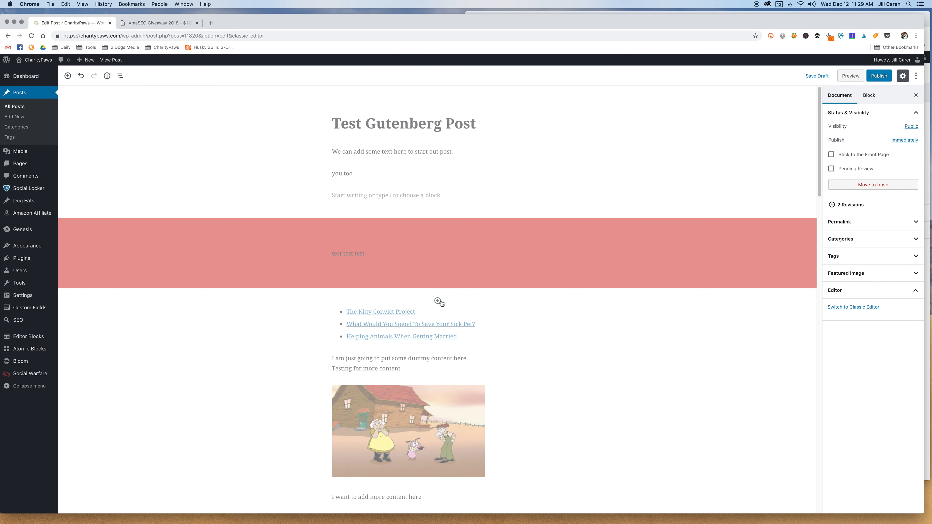
click(438, 301)
click(397, 369)
text(Ch)
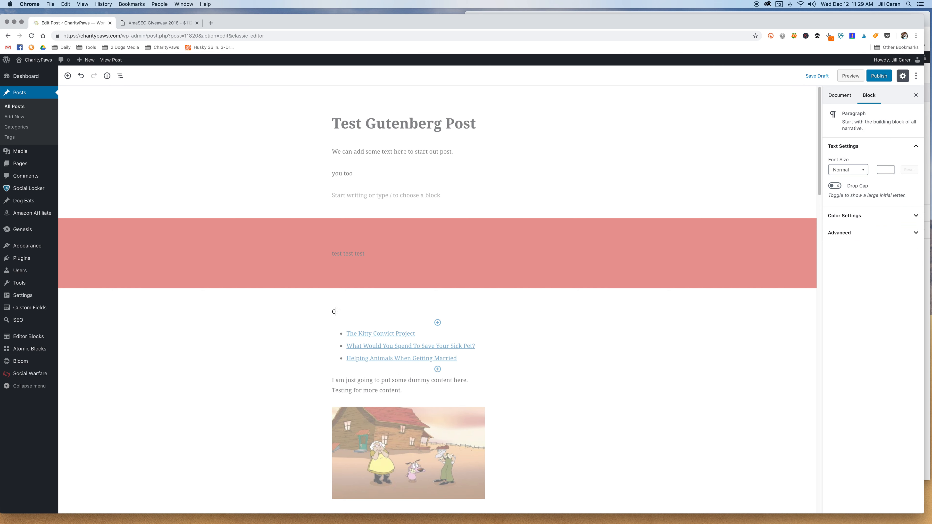
key(BackSpace)
key(BackSpace)
text(Like This Post? Check Out These Related)
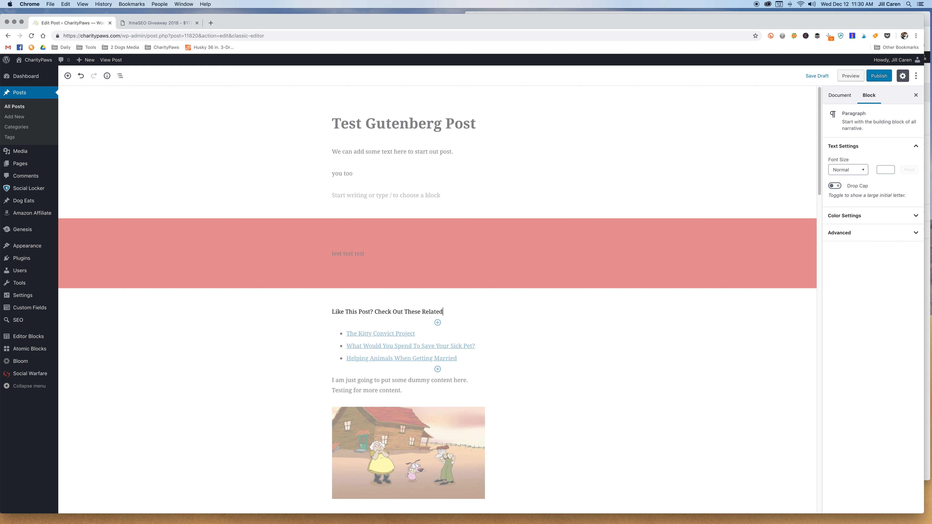
text( Posts!)
Make the whole "Like This Post? Check Out These Related Posts!" line bold and reselect the Latest Posts block.
drag(461, 312, 332, 311)
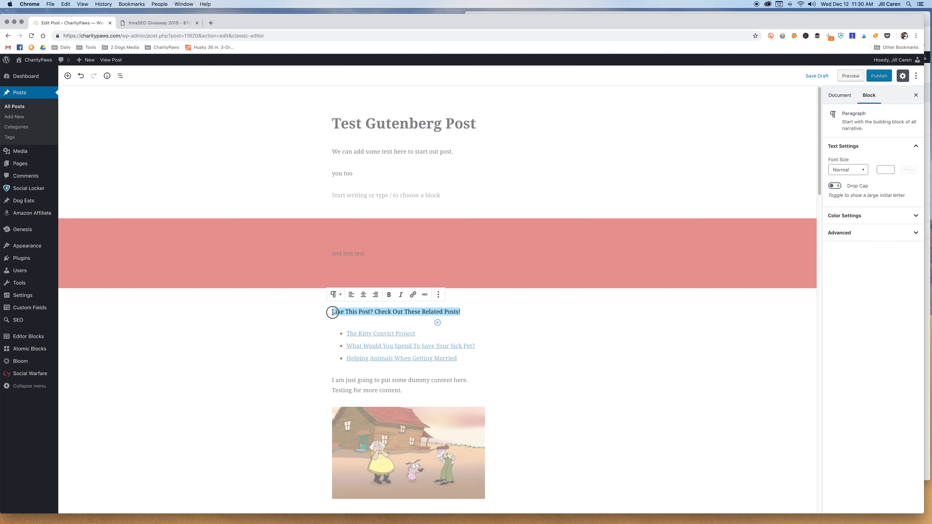
click(389, 295)
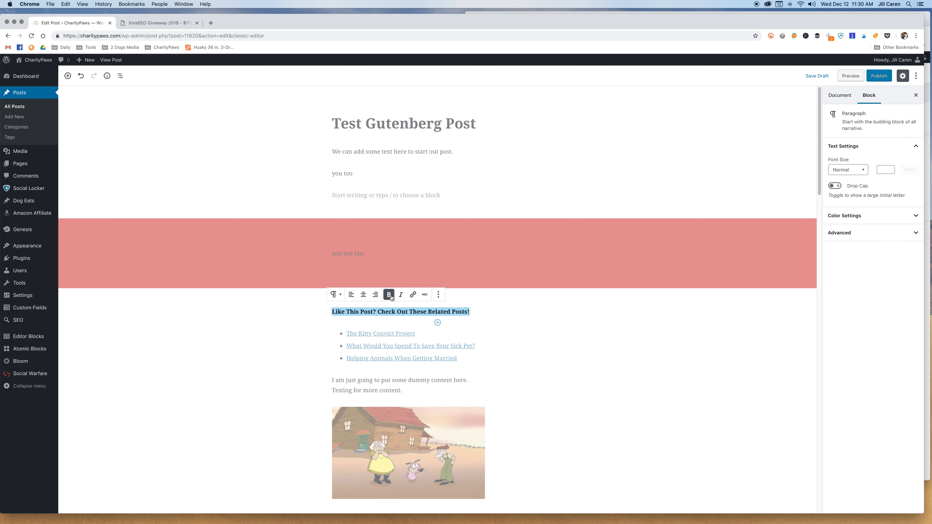
click(536, 355)
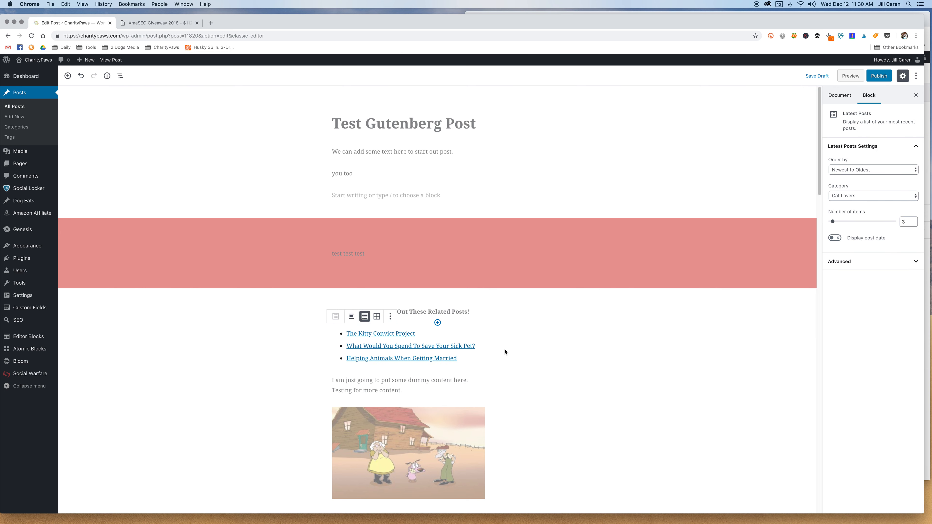
Insert the reusable block "3 Latest Cat Posts" at the end of the post, below the PRoduct Title item.
scroll(505, 352, down, 2)
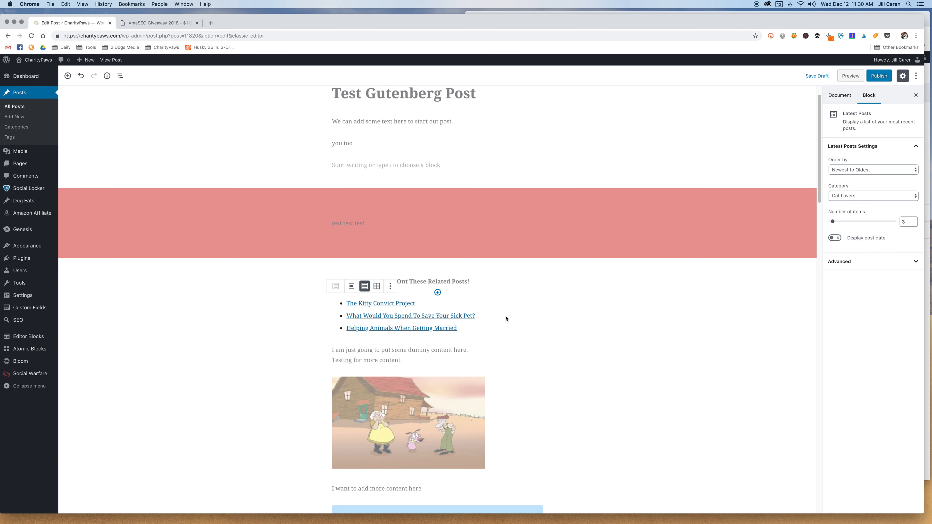
scroll(506, 319, down, 6)
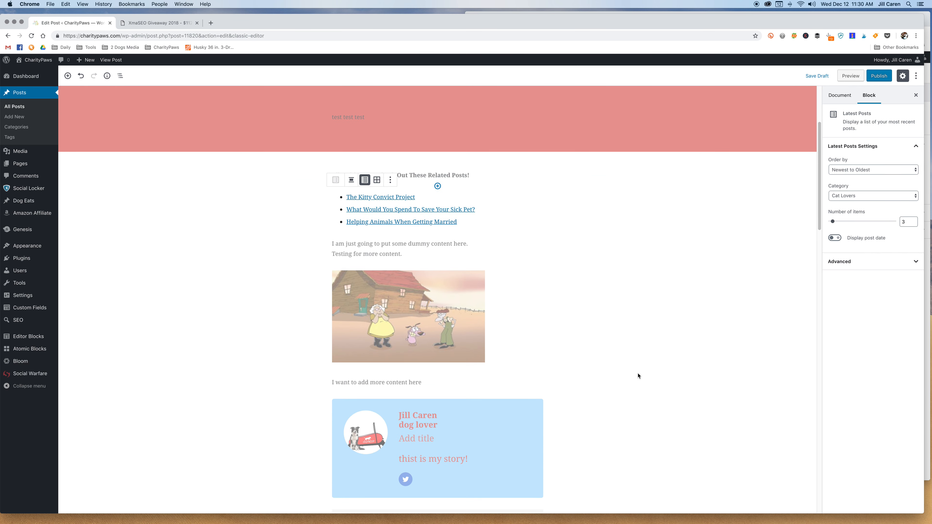
scroll(613, 385, down, 20)
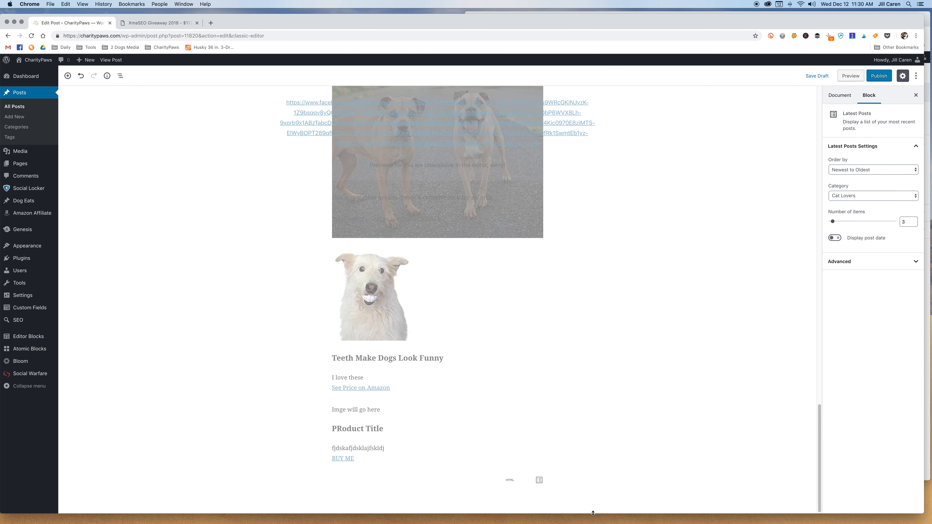
click(373, 497)
click(358, 479)
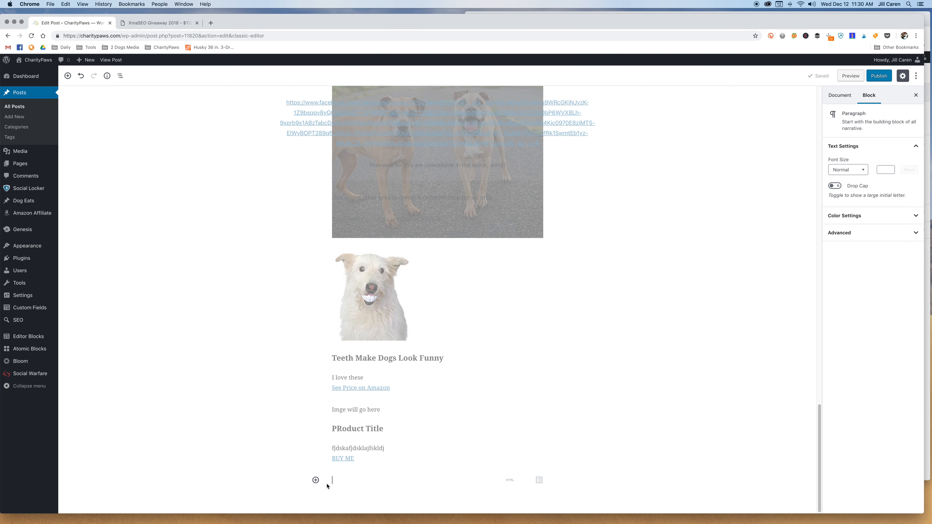
click(316, 480)
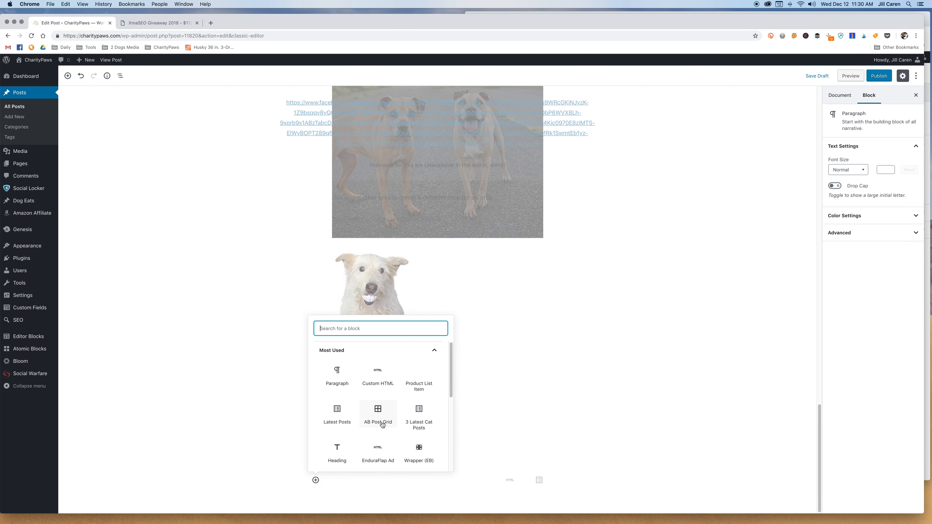
scroll(381, 423, down, 5)
click(368, 461)
mouse_move(332, 434)
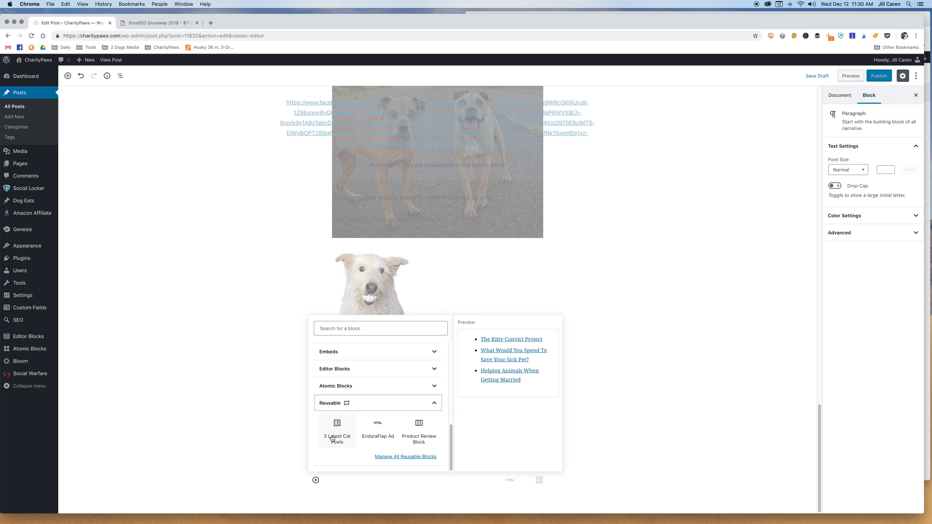
click(331, 434)
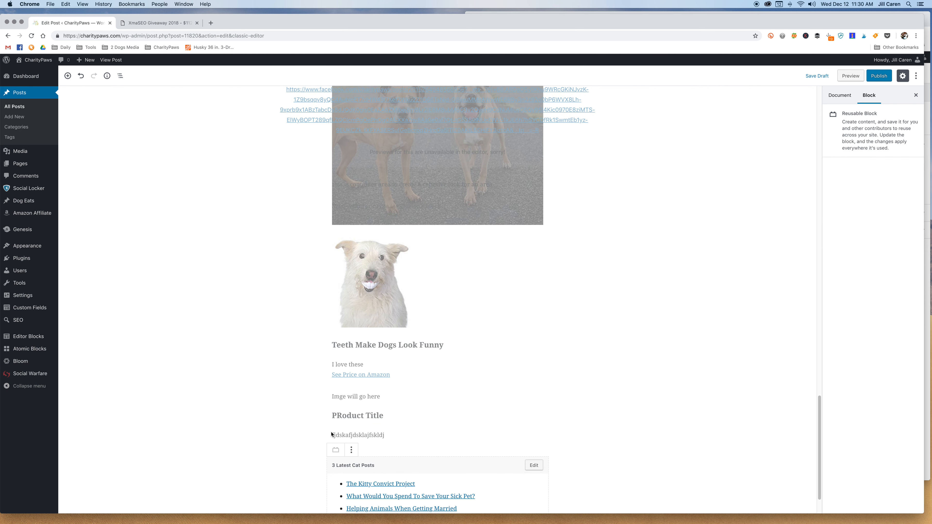
click(459, 438)
scroll(459, 437, down, 1)
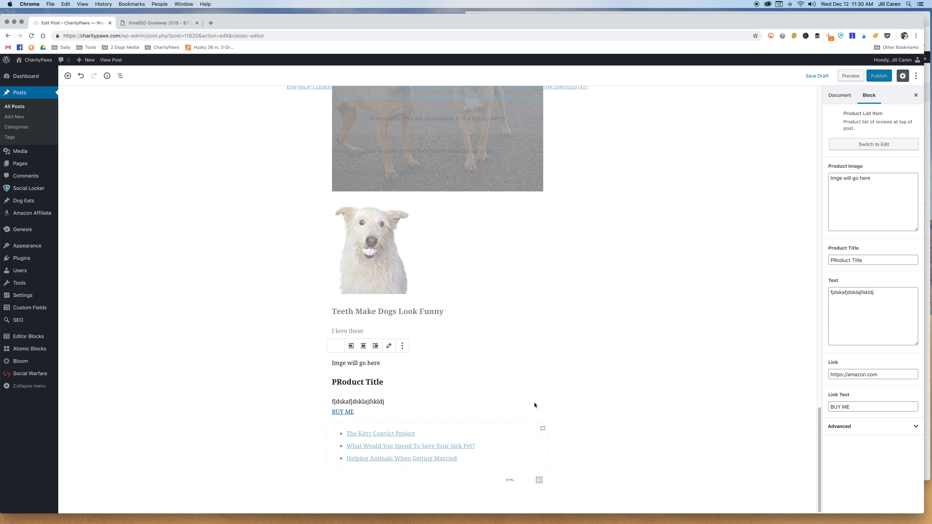
Search the available blocks for "post" and add an AB Post Grid block below the reusable cat posts list.
click(429, 503)
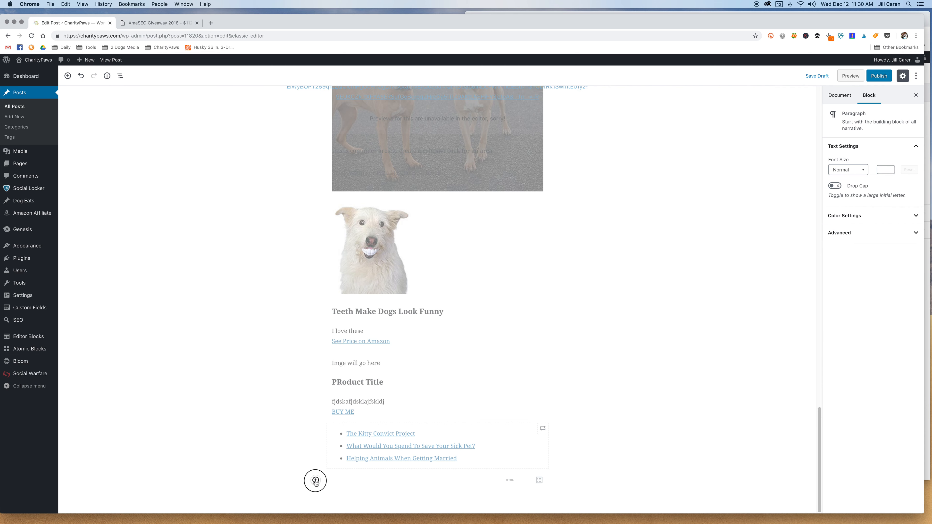
click(315, 480)
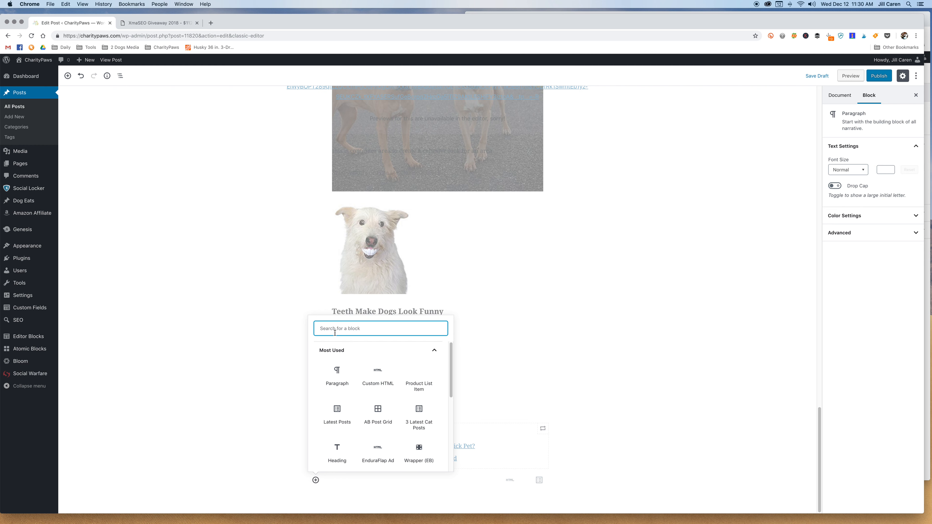
text(posts)
mouse_move(340, 437)
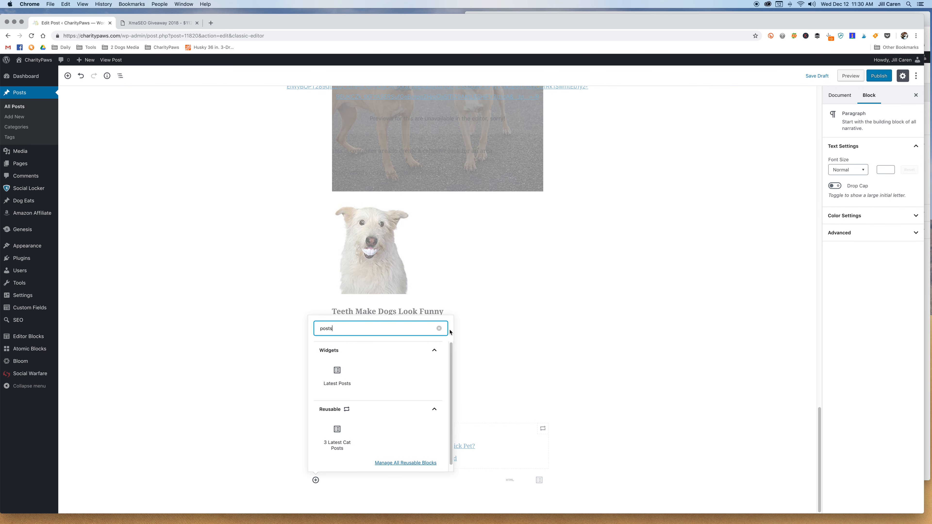
click(439, 328)
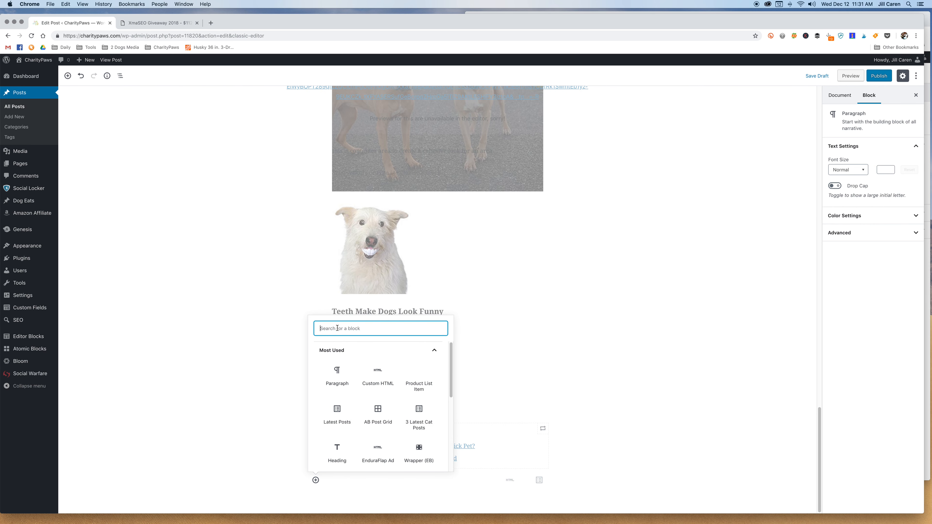
text(post)
scroll(341, 396, down, 3)
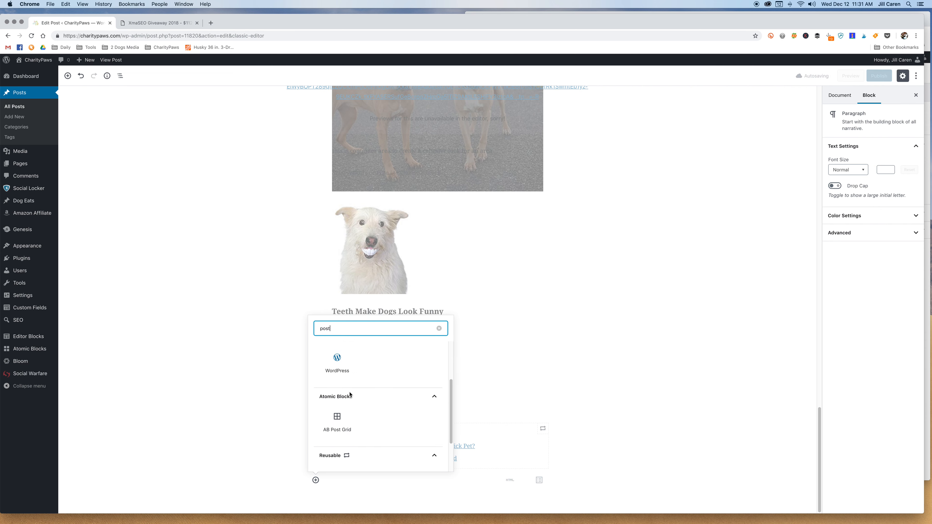
click(338, 397)
scroll(404, 396, up, 4)
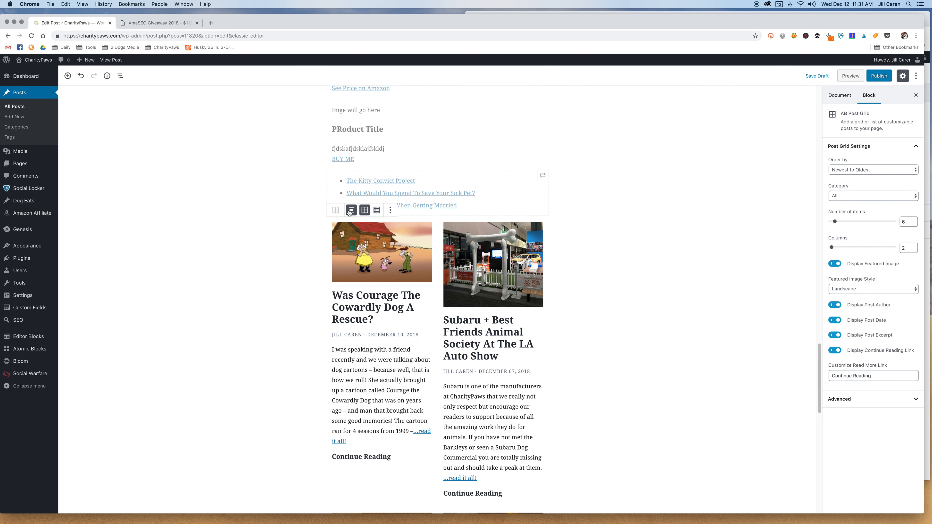
Compare the list and grid layouts on the AB Post Grid block and leave it in list layout.
click(377, 210)
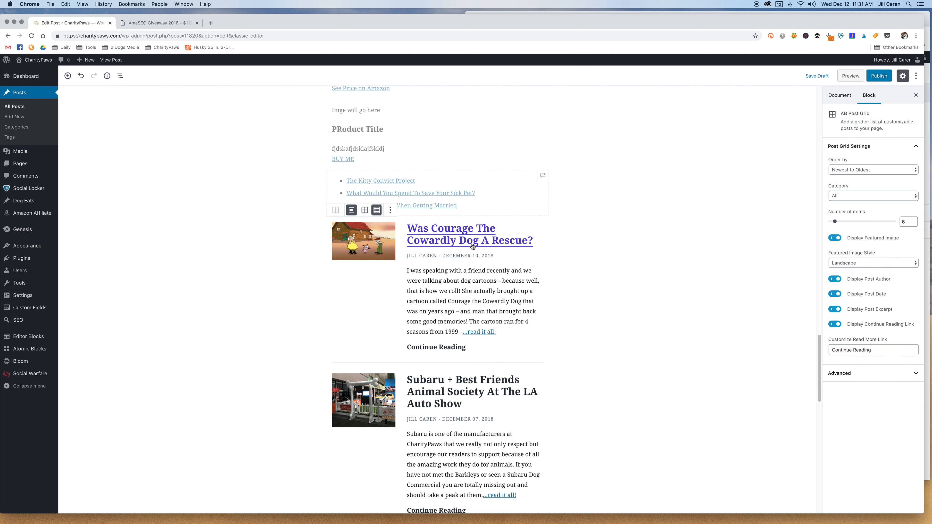
click(365, 211)
click(377, 210)
Set the post grid's featured image style to Square, try hiding the featured images, restore them, and turn off the post excerpt.
click(883, 262)
click(880, 271)
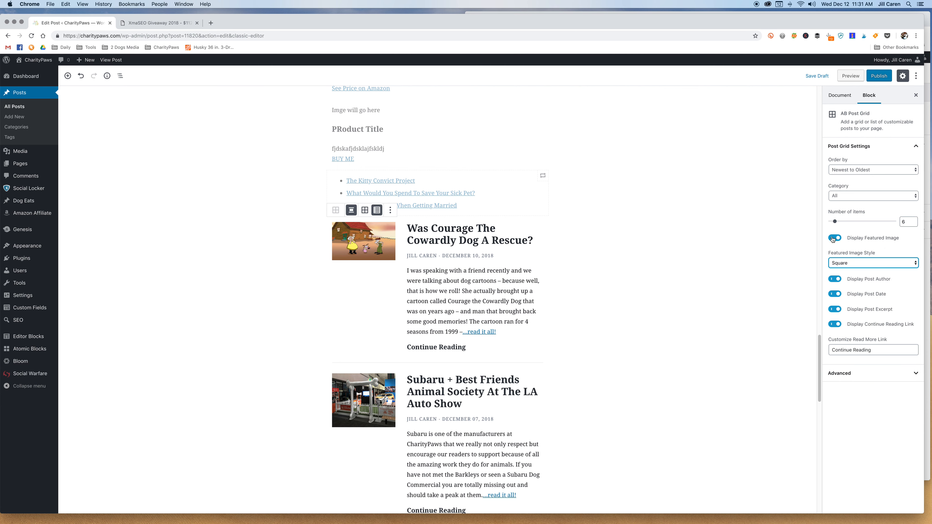
click(835, 238)
click(834, 238)
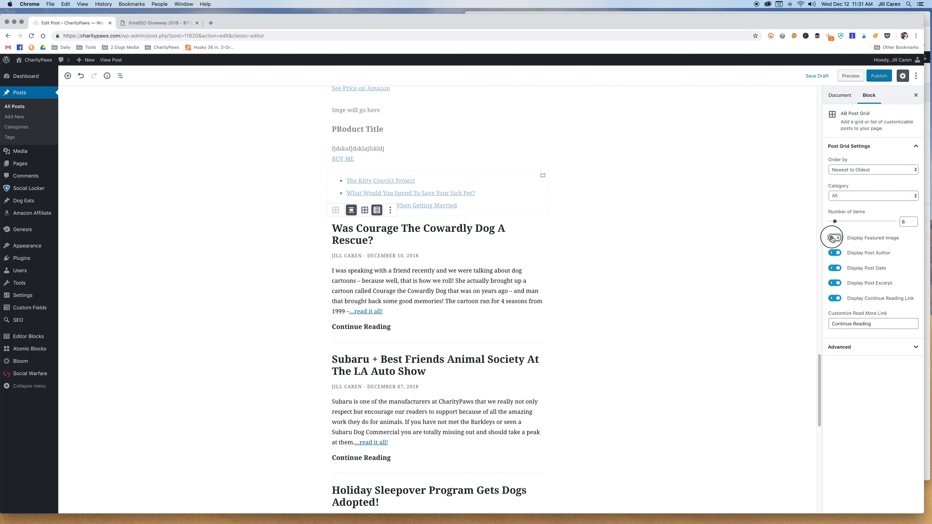
click(834, 311)
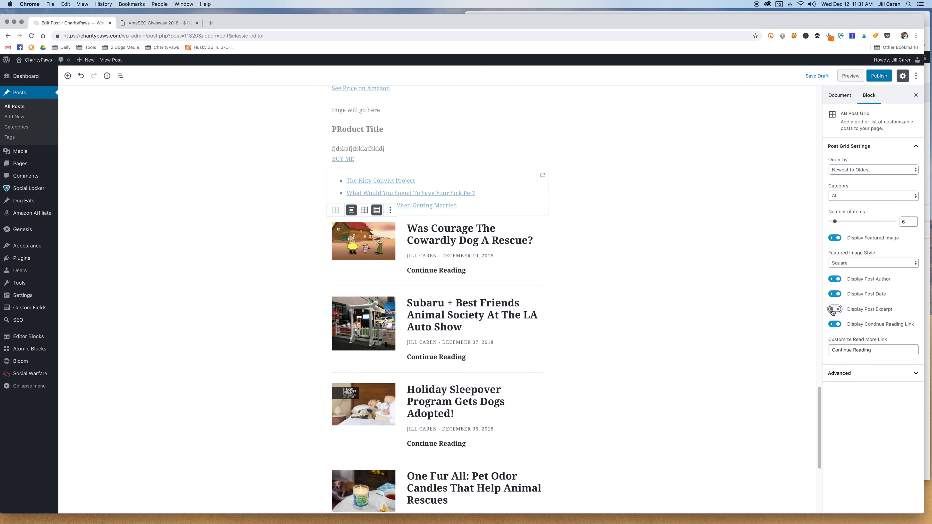
Select the blue AB Profile Box and show its Social Links settings.
scroll(549, 290, up, 5)
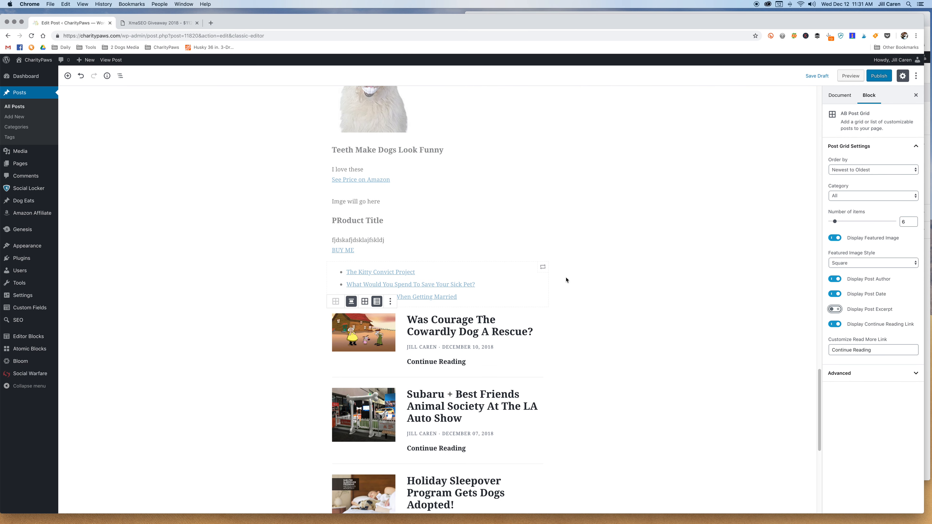
scroll(566, 280, up, 15)
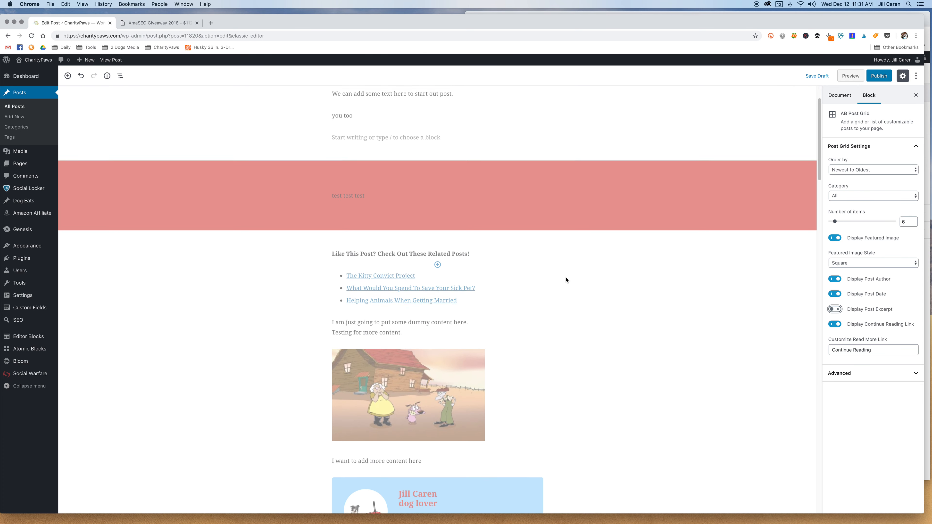
scroll(567, 280, down, 10)
click(516, 200)
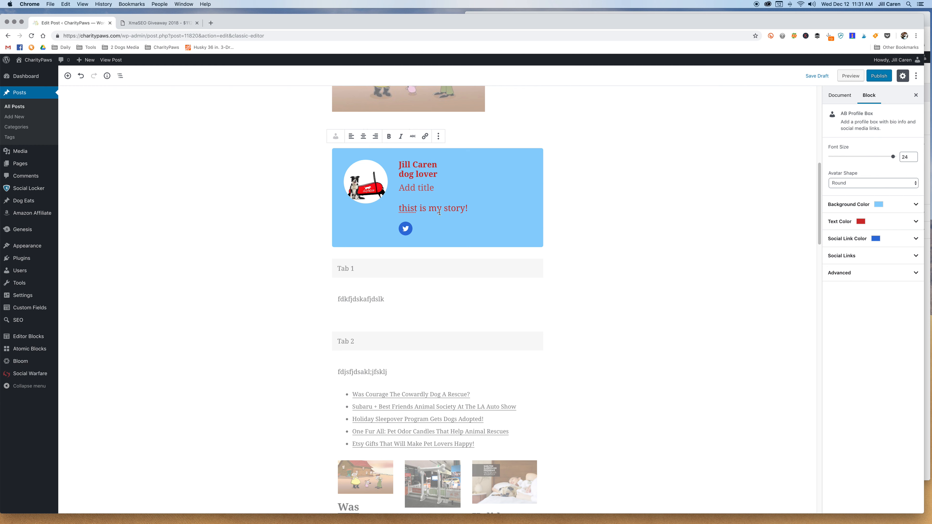
click(844, 272)
click(844, 255)
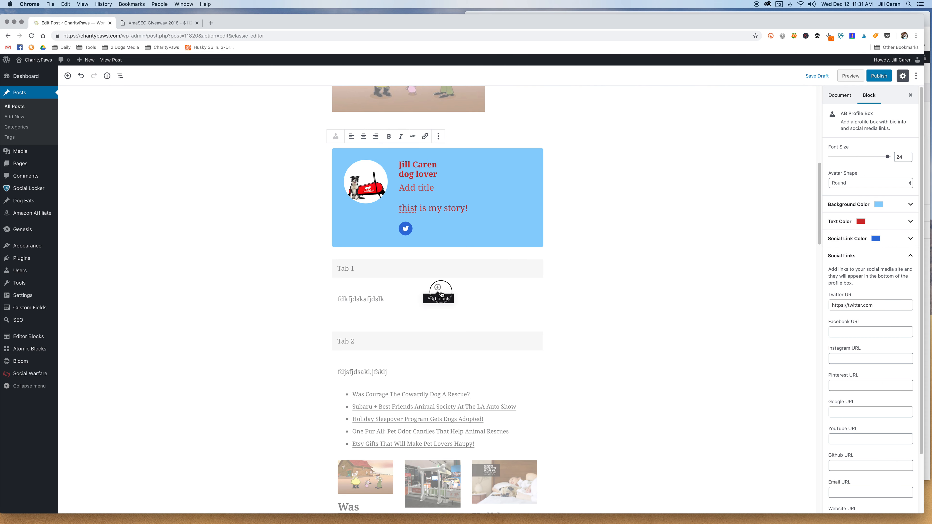
Examine the Tab 1 and Tab 2 accordion blocks, including their titles and body text.
click(437, 291)
click(395, 269)
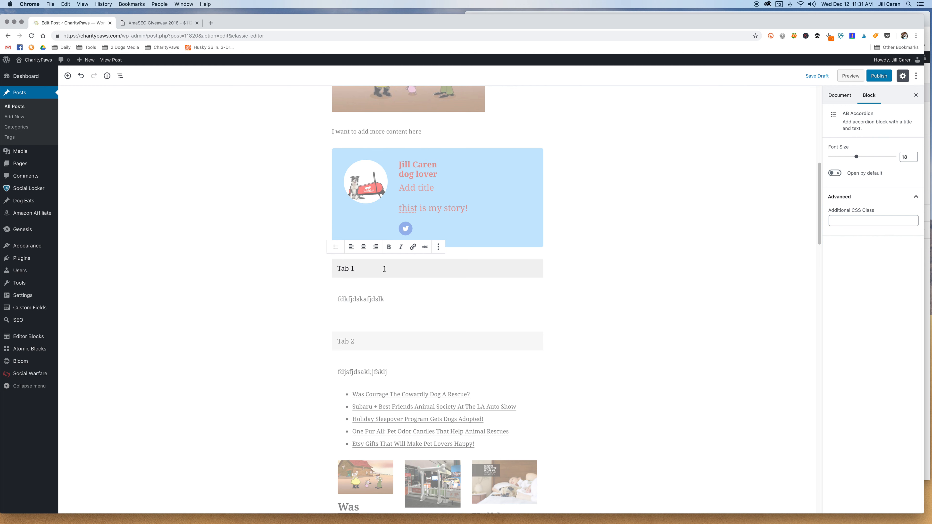
drag(356, 267, 332, 267)
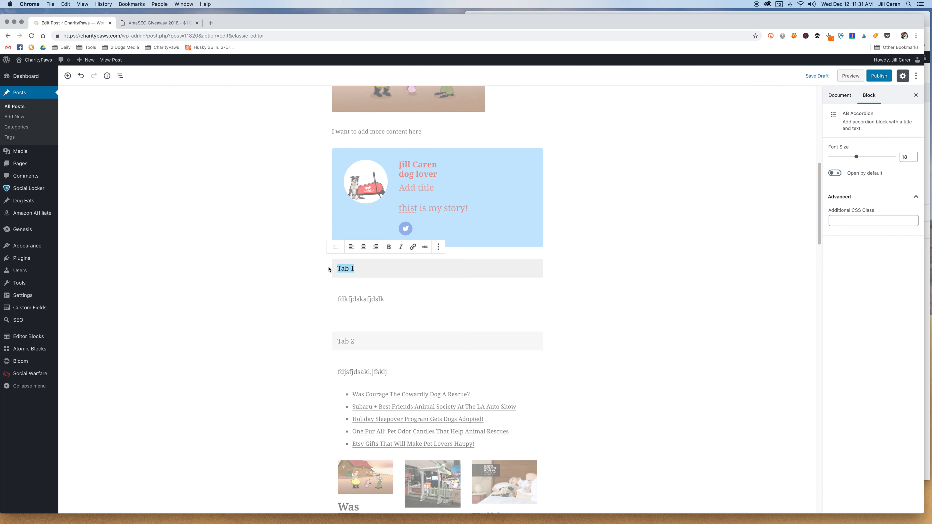
click(376, 299)
click(349, 344)
click(353, 372)
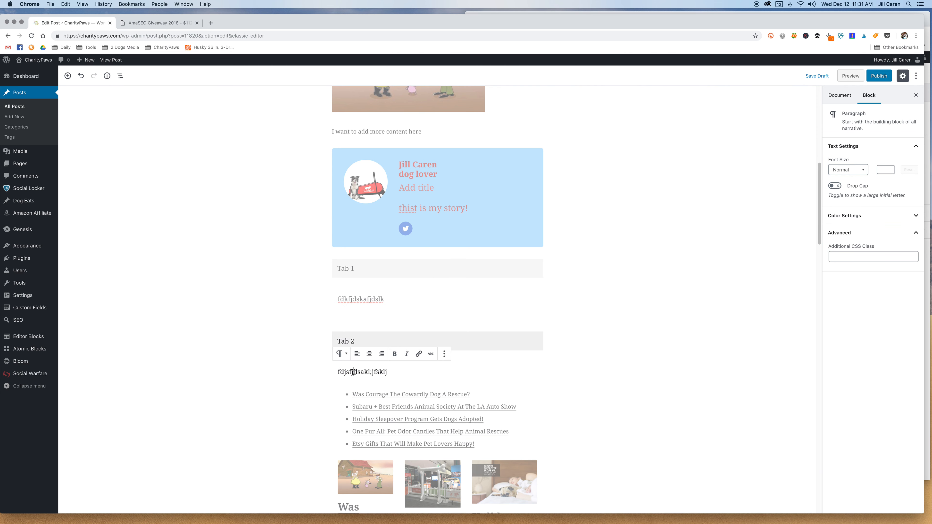
scroll(363, 371, down, 3)
click(444, 222)
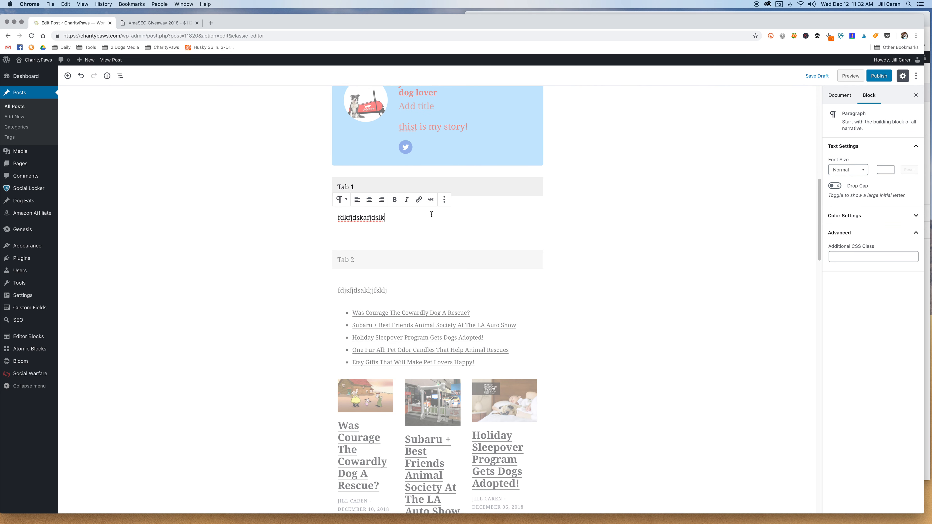
key(Up)
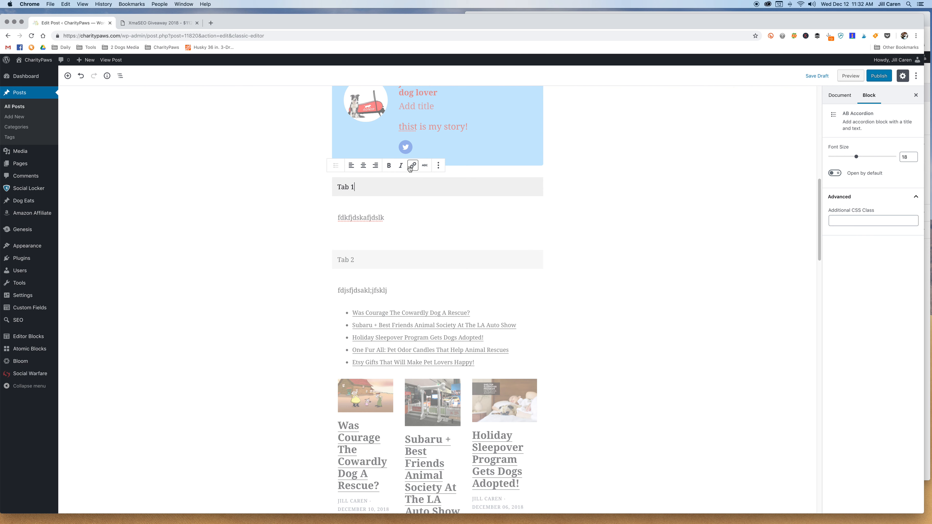
Inspect the block with the two-dog background image further down the post.
scroll(608, 359, down, 10)
scroll(608, 359, down, 8)
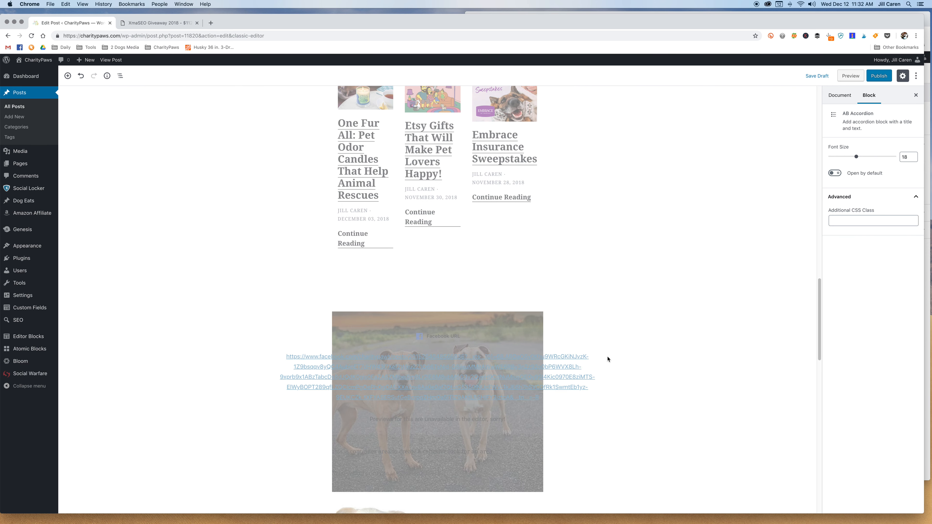
click(536, 356)
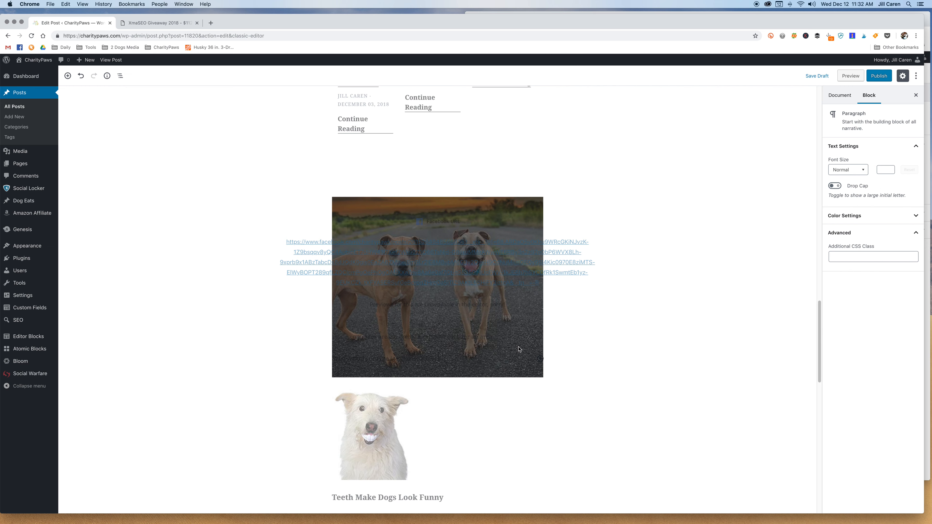
scroll(520, 349, down, 1)
Preview the post and check the opening paragraphs, the red "test test test" container and the related posts list.
scroll(520, 349, up, 20)
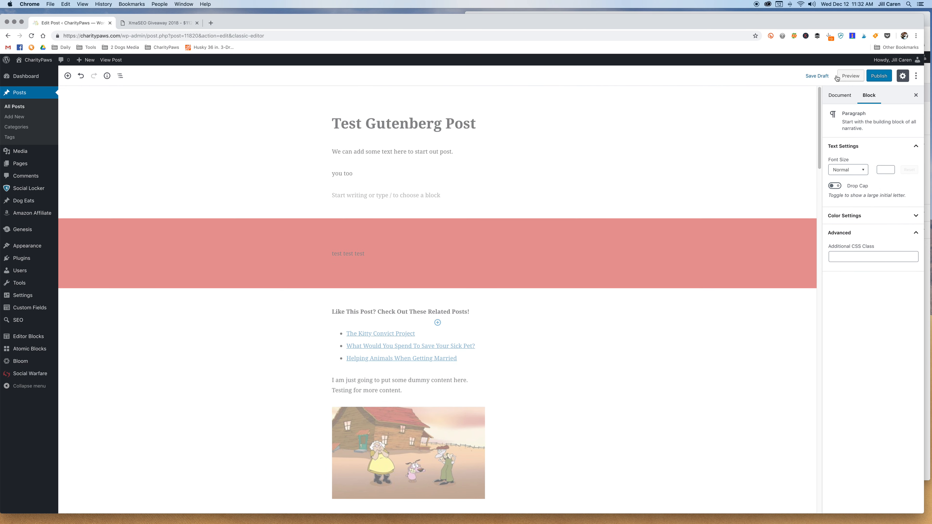
click(849, 76)
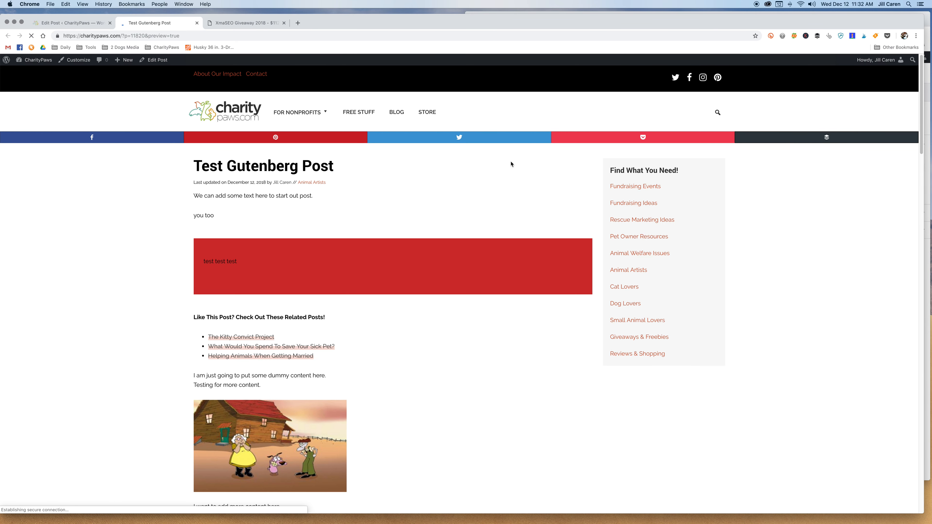
drag(194, 195, 313, 196)
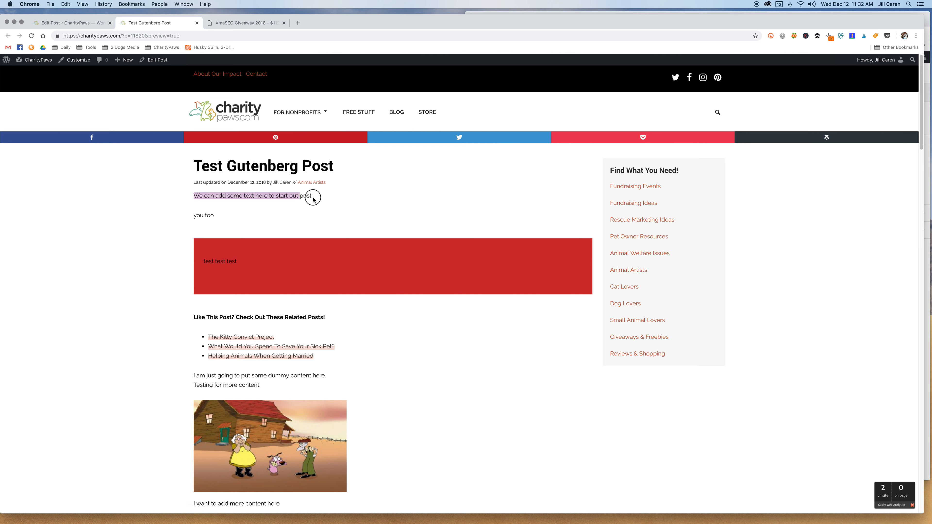
drag(193, 215, 216, 216)
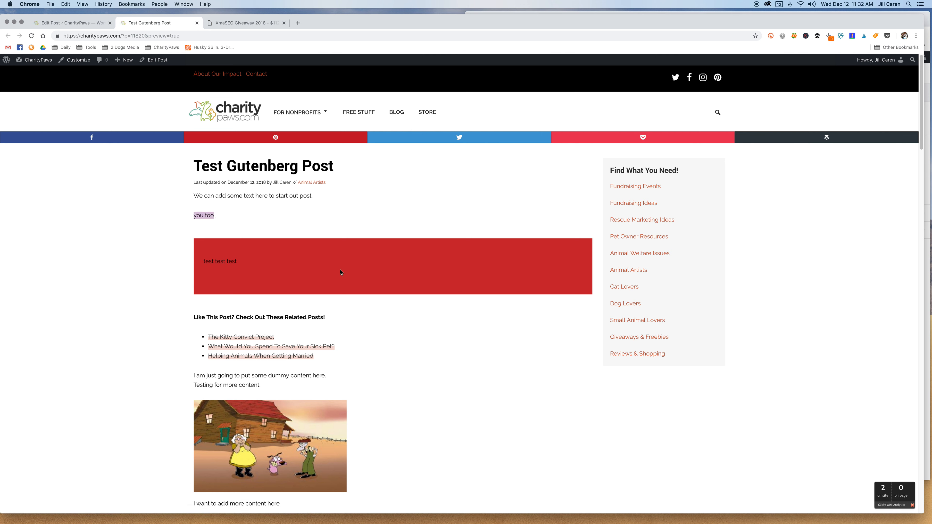
click(234, 262)
drag(205, 262, 281, 266)
drag(194, 316, 328, 358)
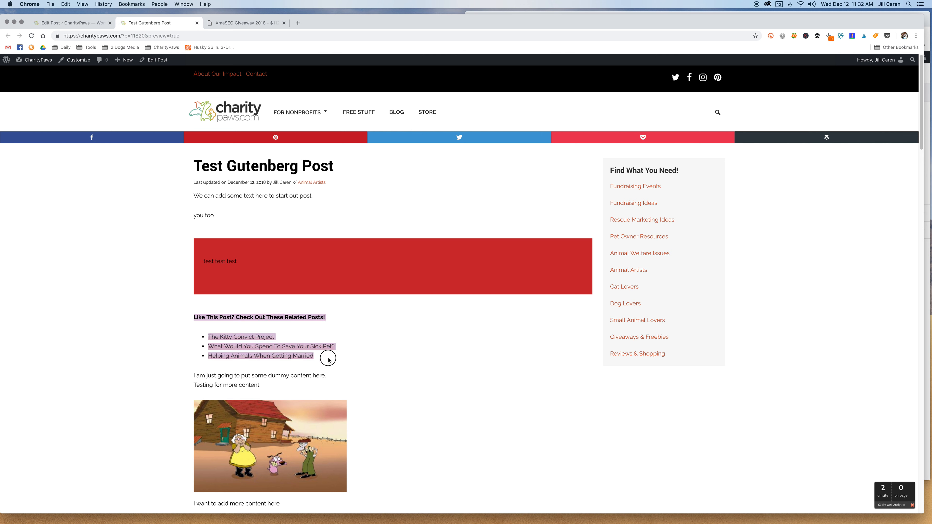
scroll(323, 362, down, 3)
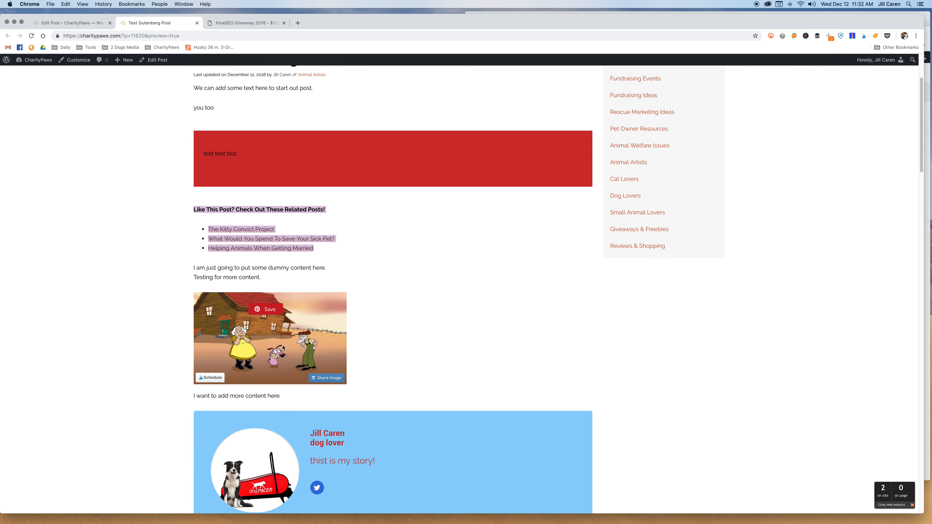
Check the blue profile box in the preview and toggle the Tab 1 and Tab 2 accordions, leaving Tab 2 expanded.
scroll(283, 347, down, 6)
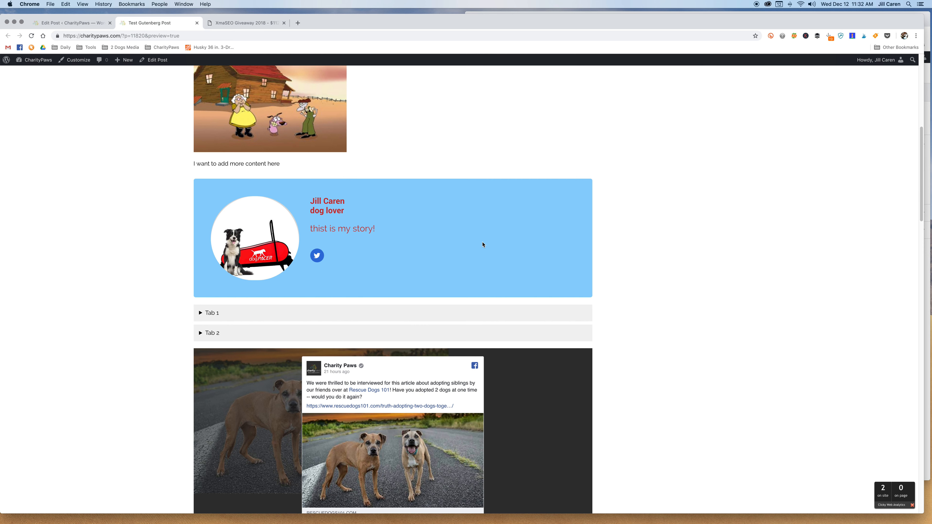
scroll(485, 243, down, 1)
click(201, 265)
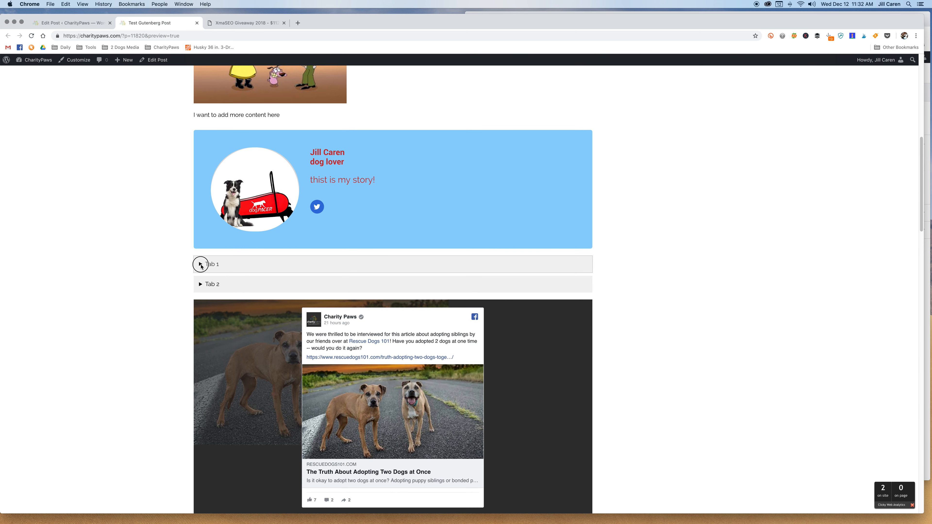
click(201, 265)
click(198, 289)
double_click(200, 286)
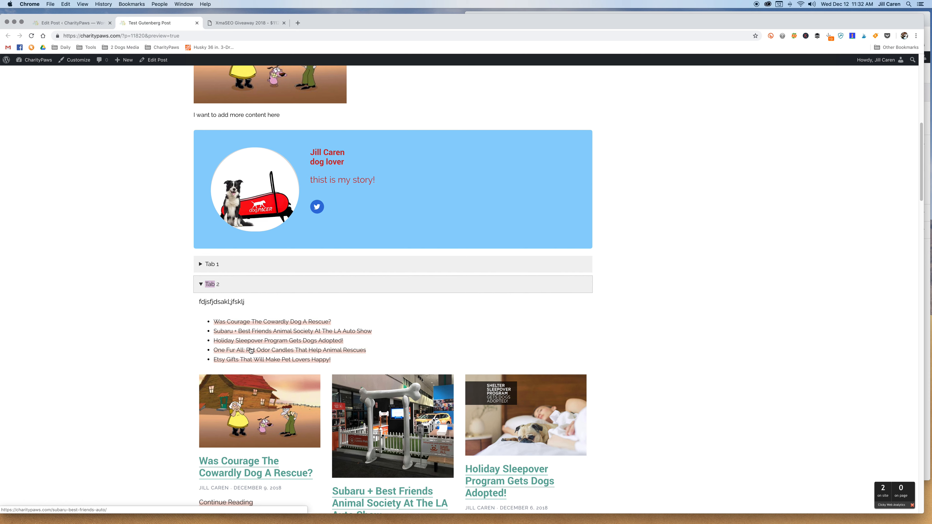
Review the post grid inside Tab 2, the two-dog container and the rest of the preview, and close the preview.
scroll(252, 359, down, 5)
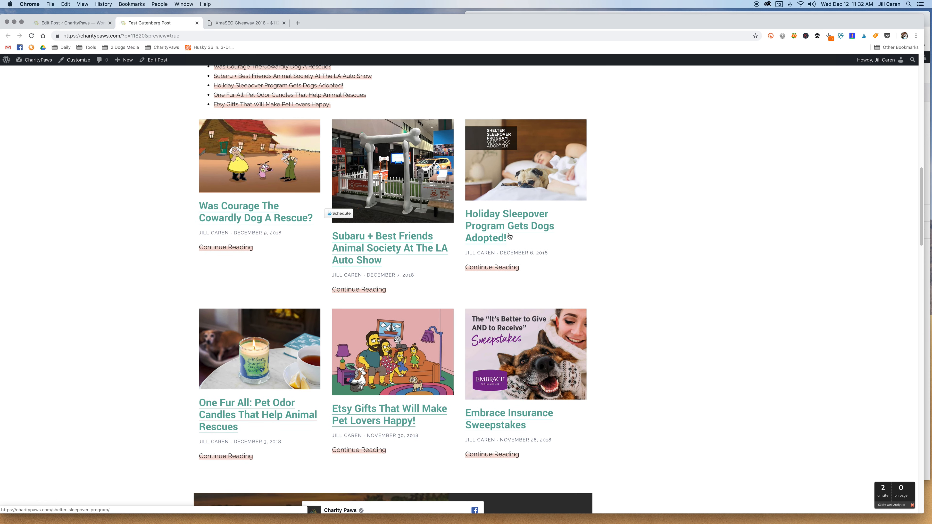
scroll(379, 314, down, 6)
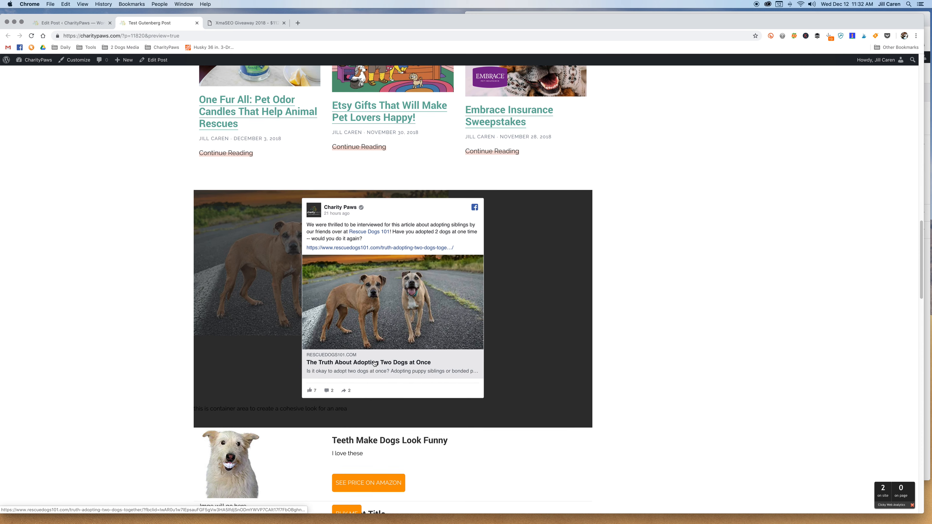
scroll(378, 349, down, 13)
scroll(374, 364, down, 10)
scroll(375, 364, up, 20)
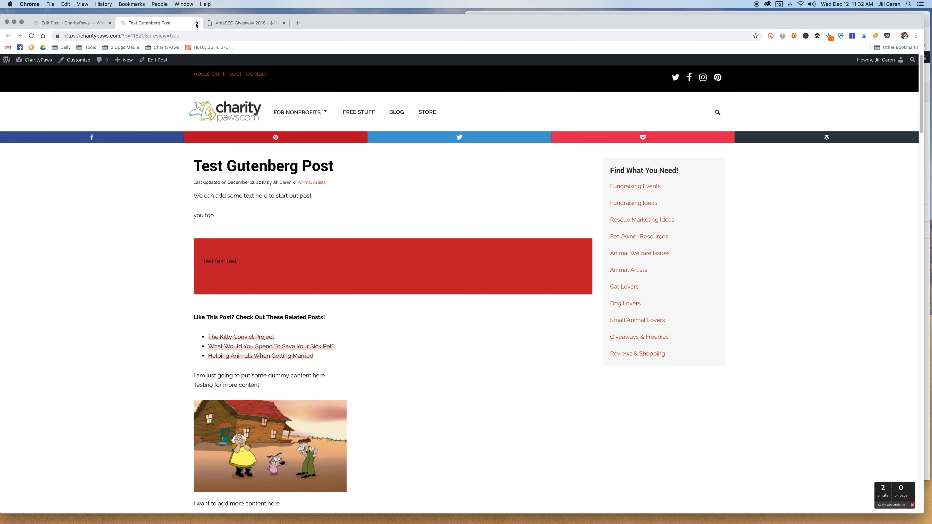
click(197, 23)
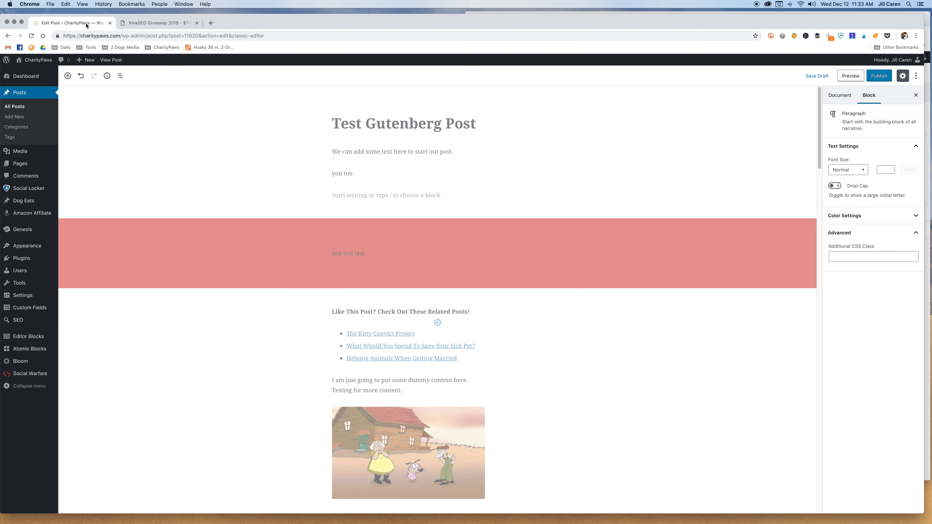
Return to the list of all posts and open The Ultimate Cone of Shame Guide for editing.
click(12, 108)
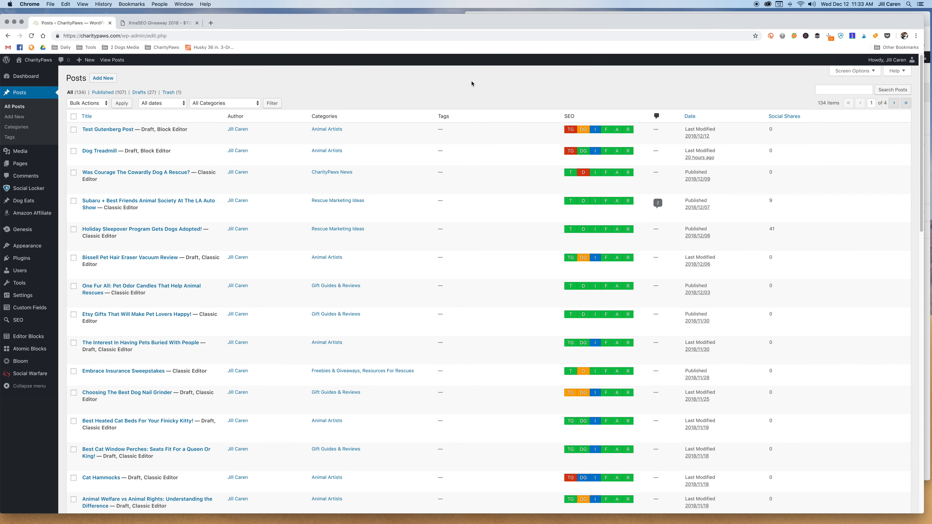
mouse_move(248, 154)
mouse_move(181, 238)
scroll(337, 347, down, 3)
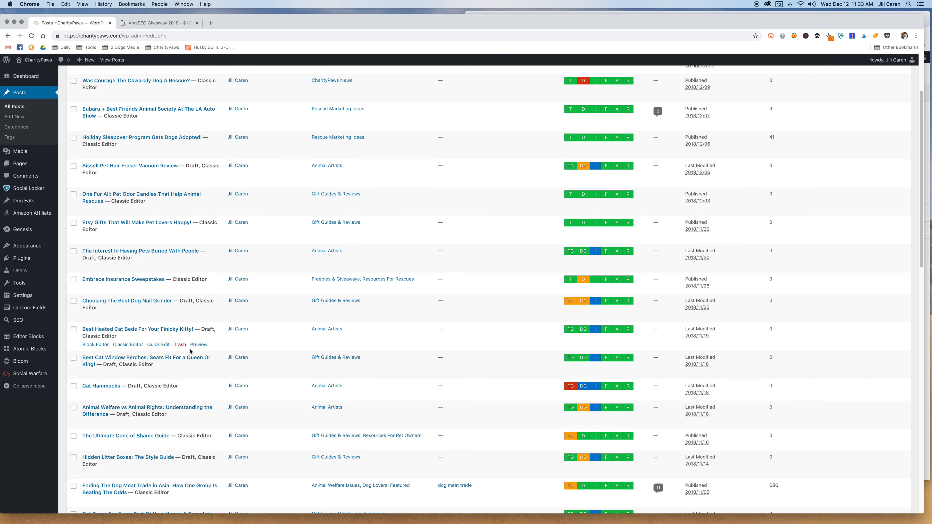
scroll(358, 349, down, 3)
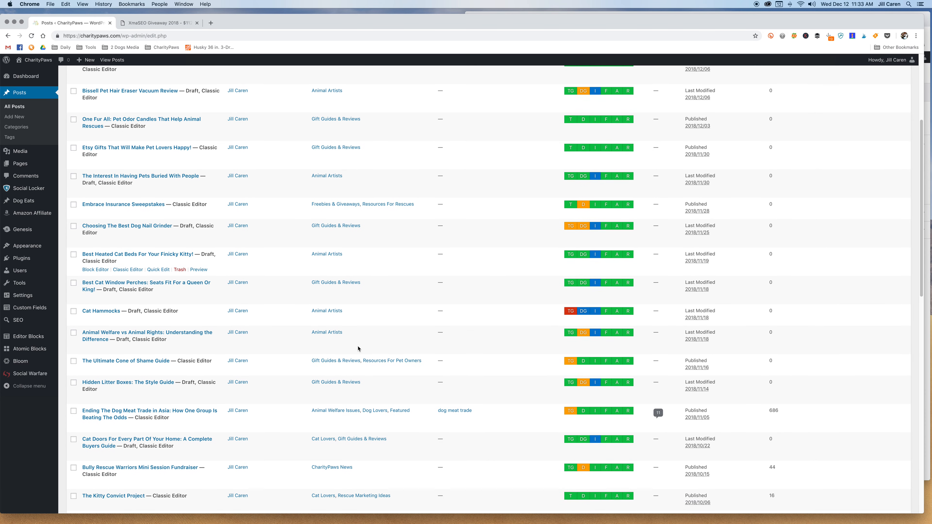
click(123, 351)
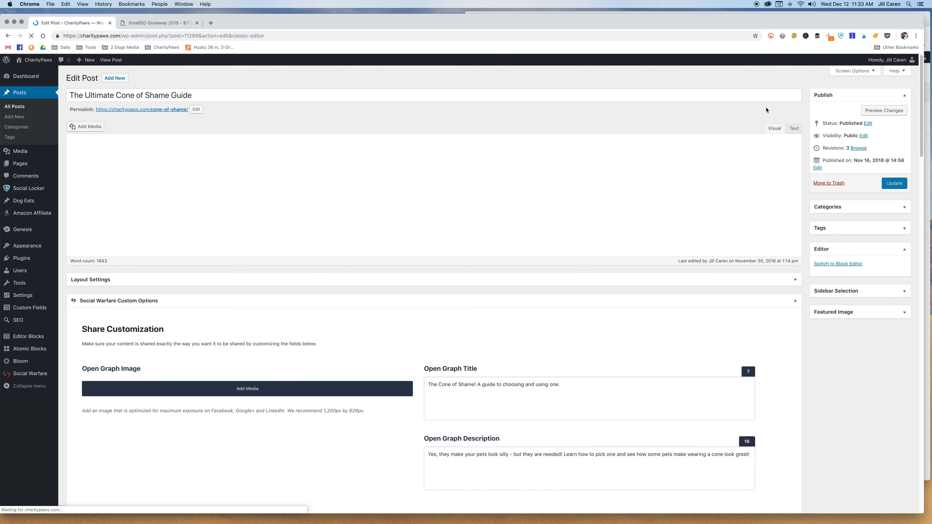
Preview the Cone of Shame guide and examine its boxed product sections, from Pet Recovery Clothing to The No Bite Collar.
click(896, 109)
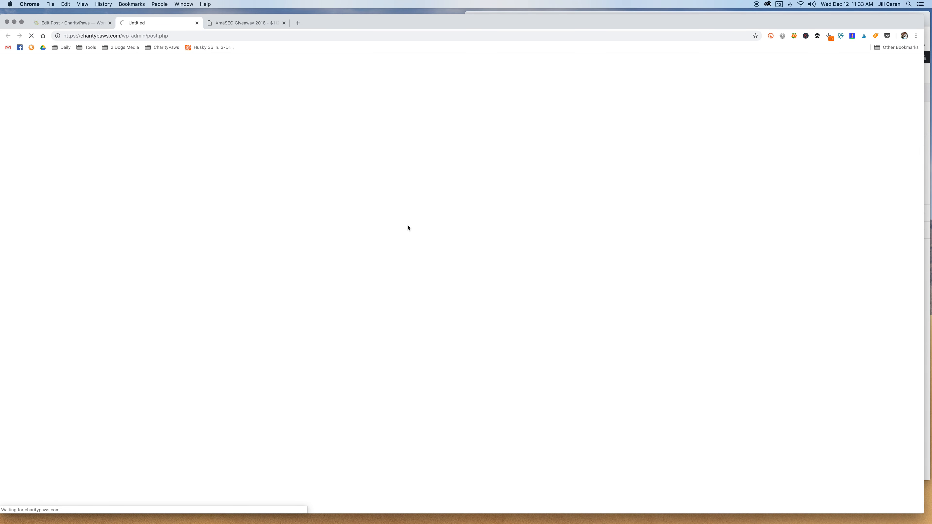
scroll(403, 230, down, 10)
scroll(403, 229, down, 10)
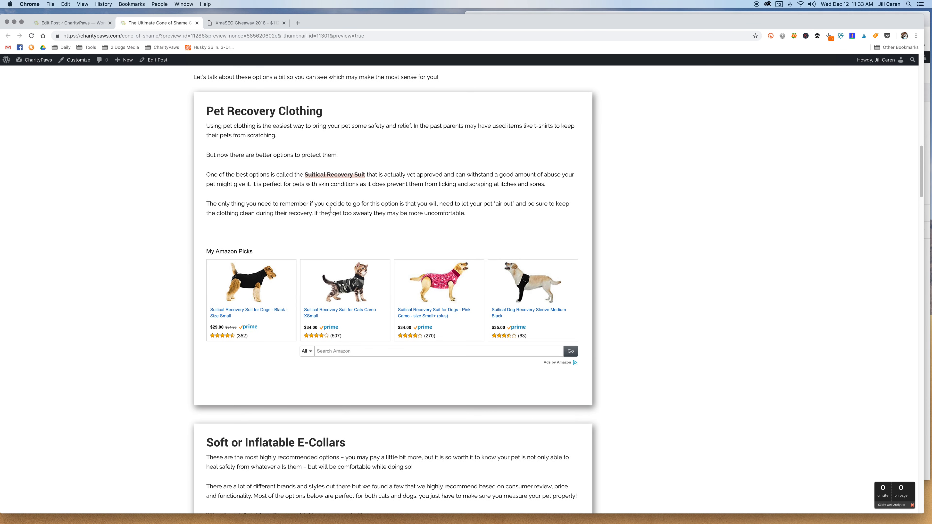
scroll(297, 220, down, 10)
scroll(436, 307, down, 20)
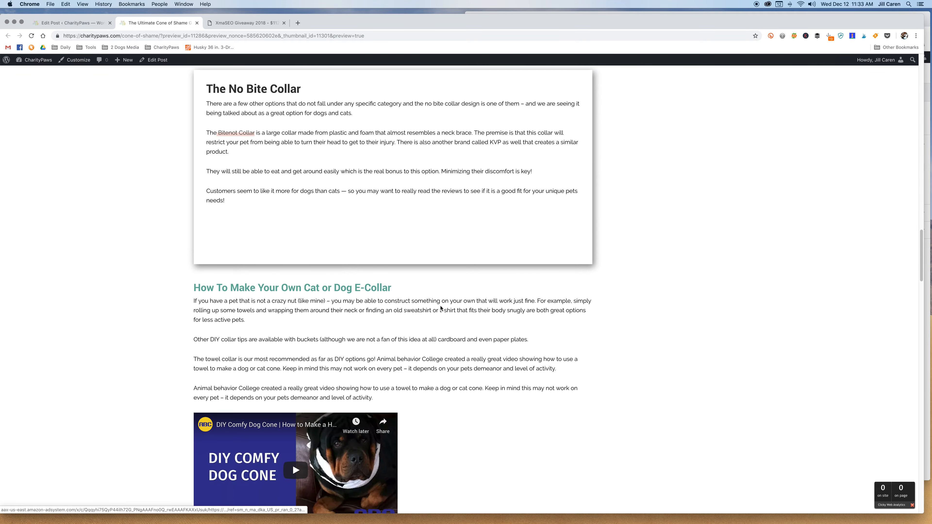
scroll(441, 308, up, 20)
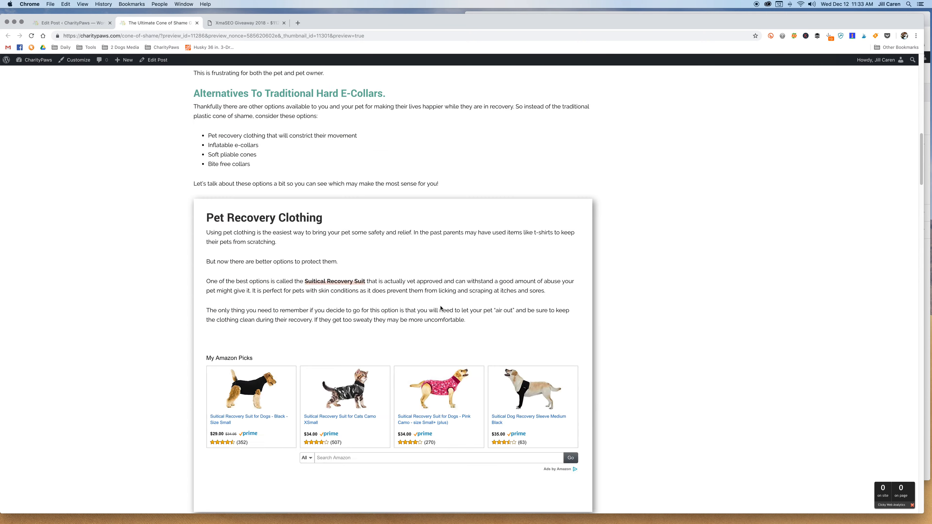
scroll(362, 427, down, 20)
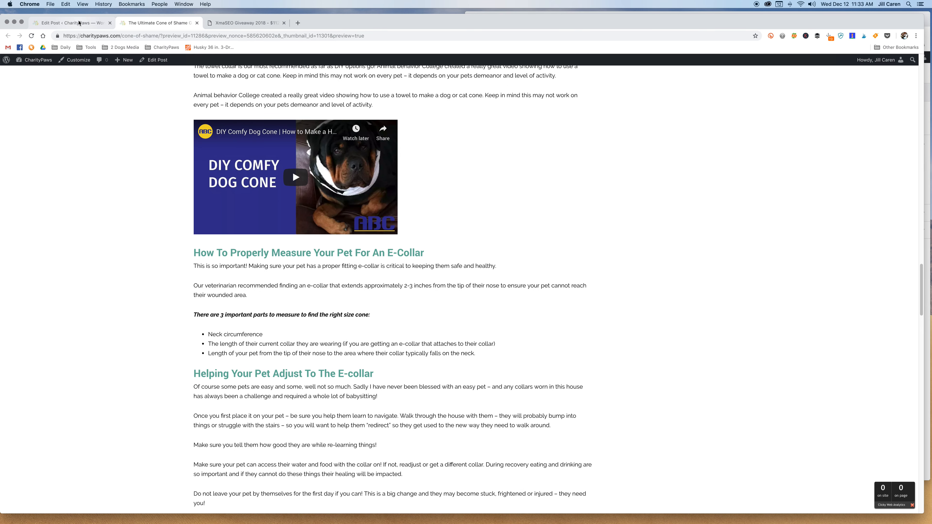
Show the Cone of Shame guide's content as HTML text in the editor and examine its code down to the end.
click(74, 23)
click(795, 127)
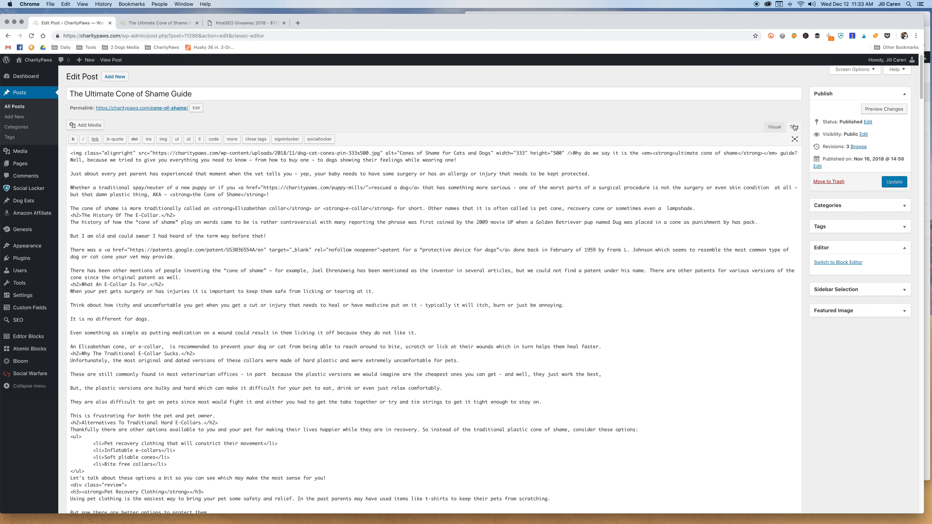
scroll(385, 397, down, 20)
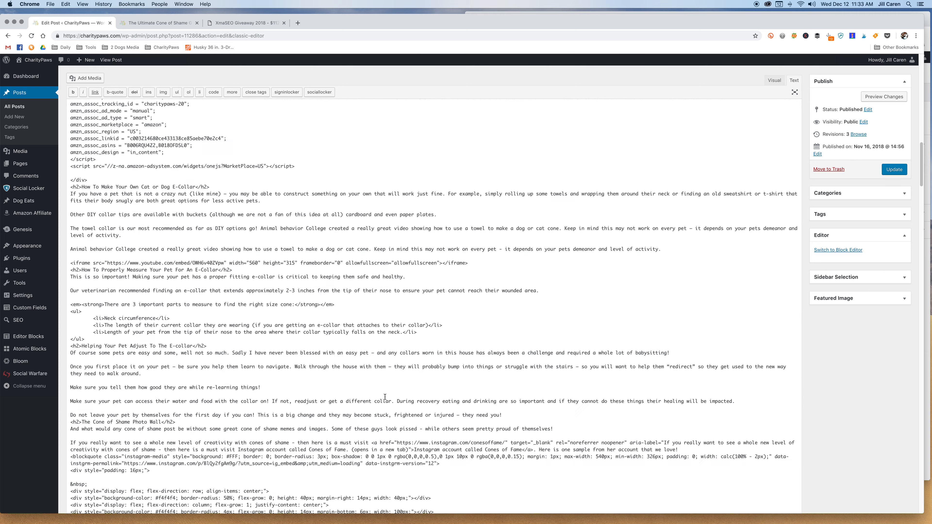
scroll(385, 397, down, 20)
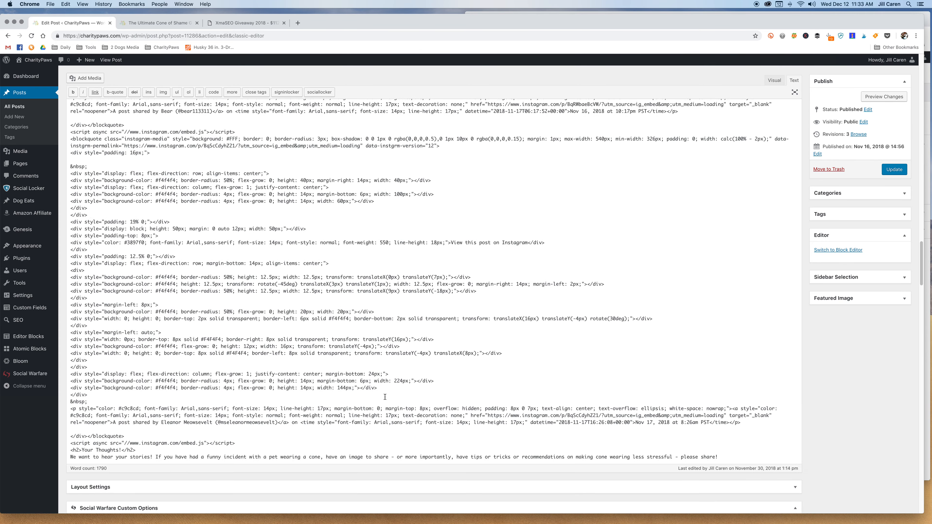
scroll(385, 397, up, 10)
scroll(385, 397, up, 20)
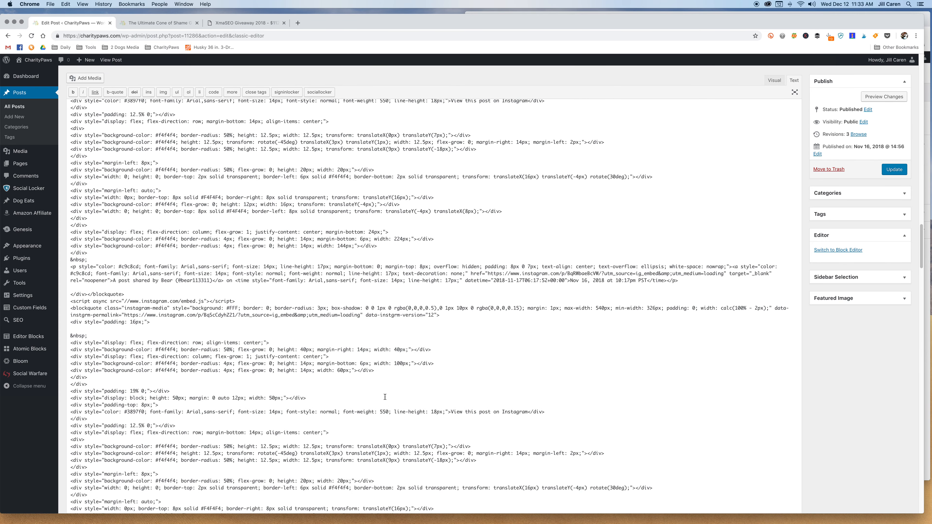
scroll(385, 398, up, 20)
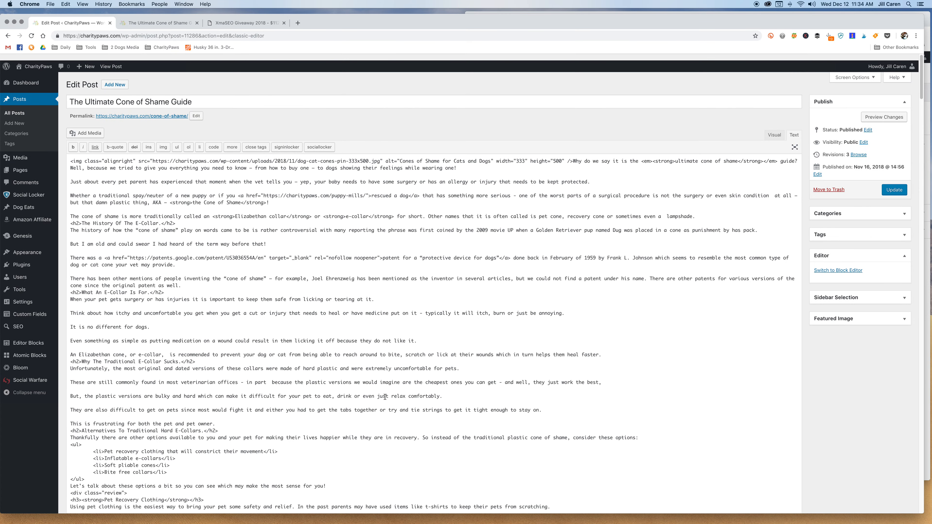
Go back to the posts list, leaving the test Gutenberg post without saving, and open the Dog Treadmill draft.
click(22, 109)
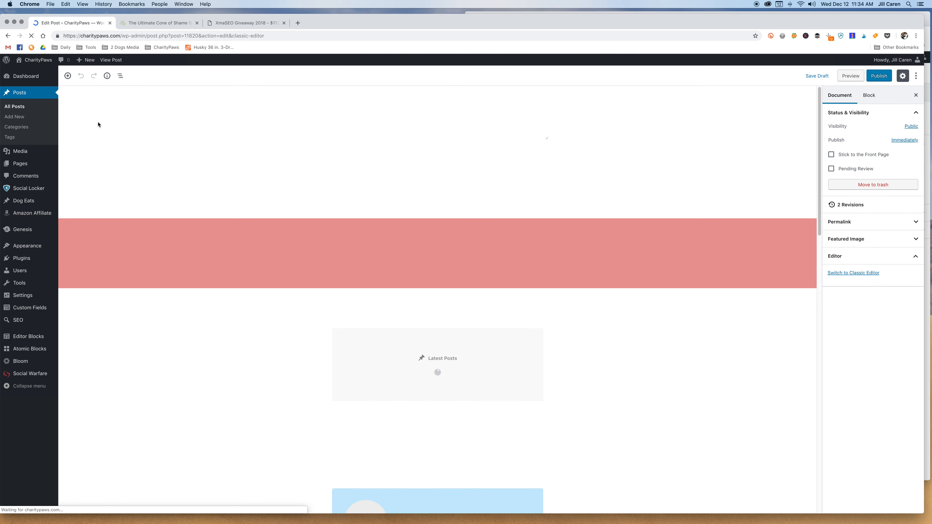
click(18, 109)
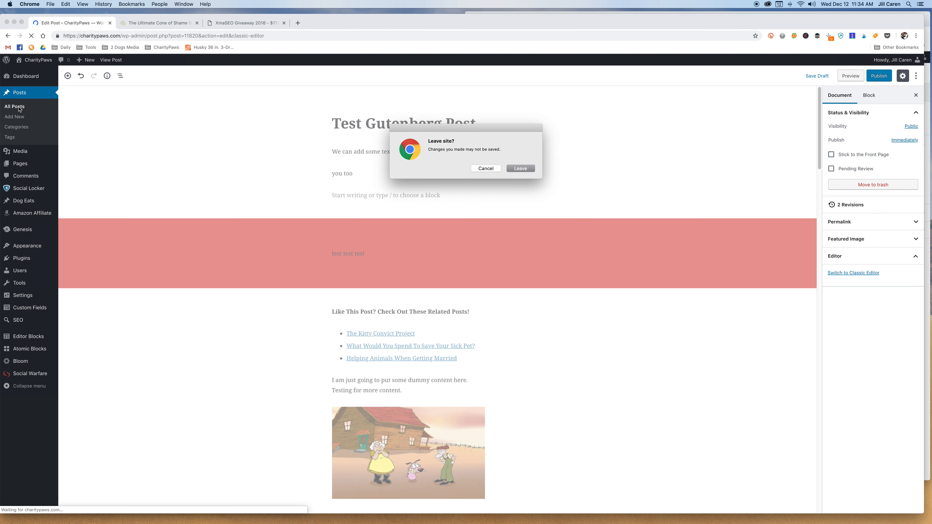
click(529, 172)
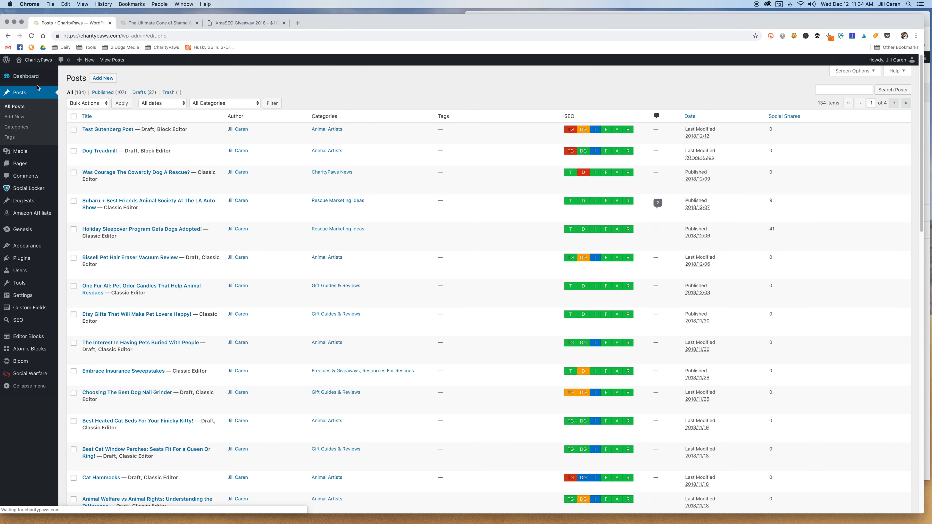
click(100, 152)
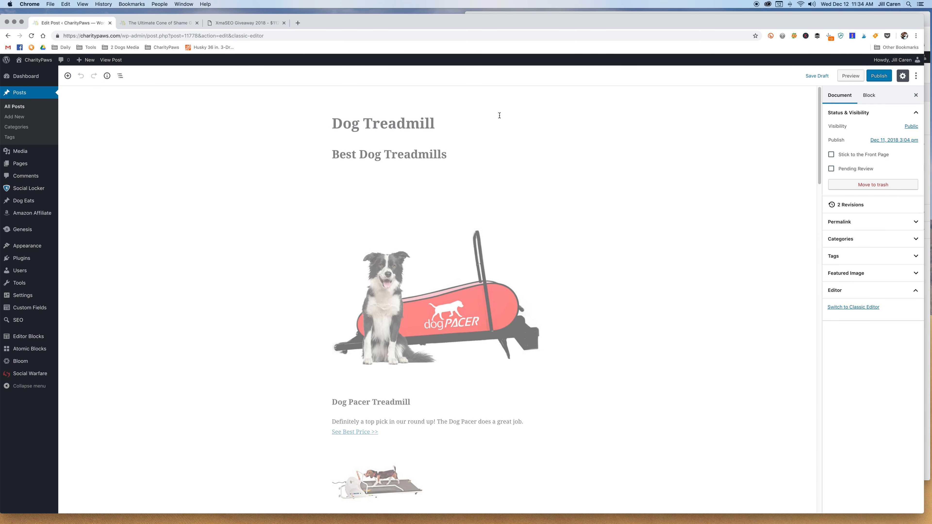
click(445, 276)
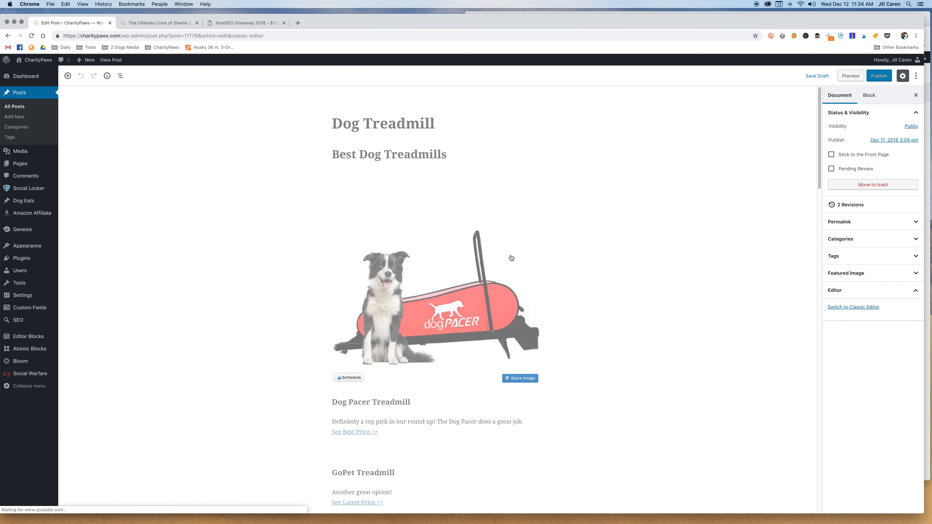
click(472, 150)
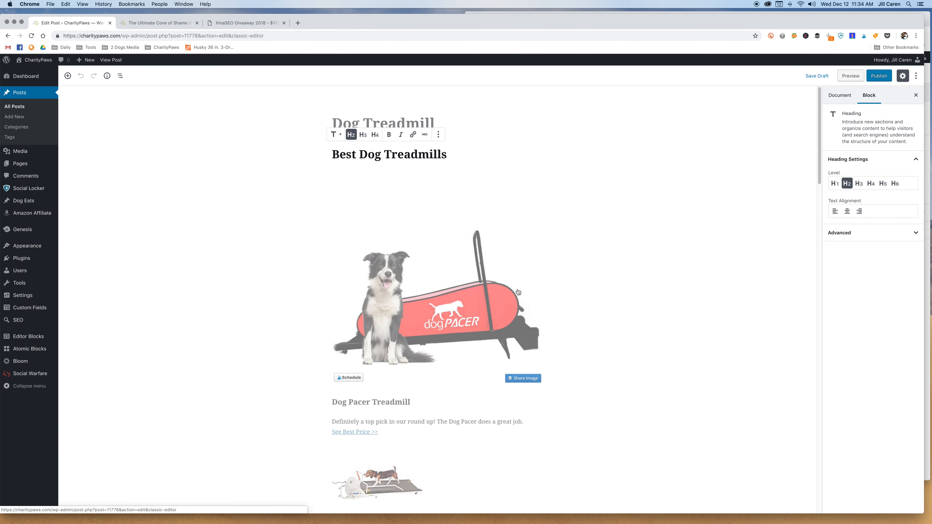
click(498, 311)
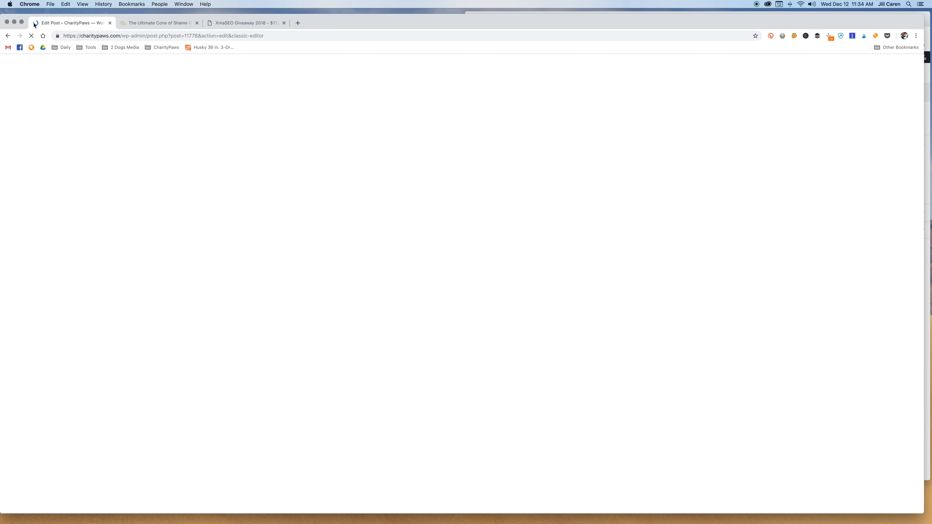
Show the block settings and select the Best Dog Treadmills heading, then the Dog Pacer Treadmill product list item.
click(868, 95)
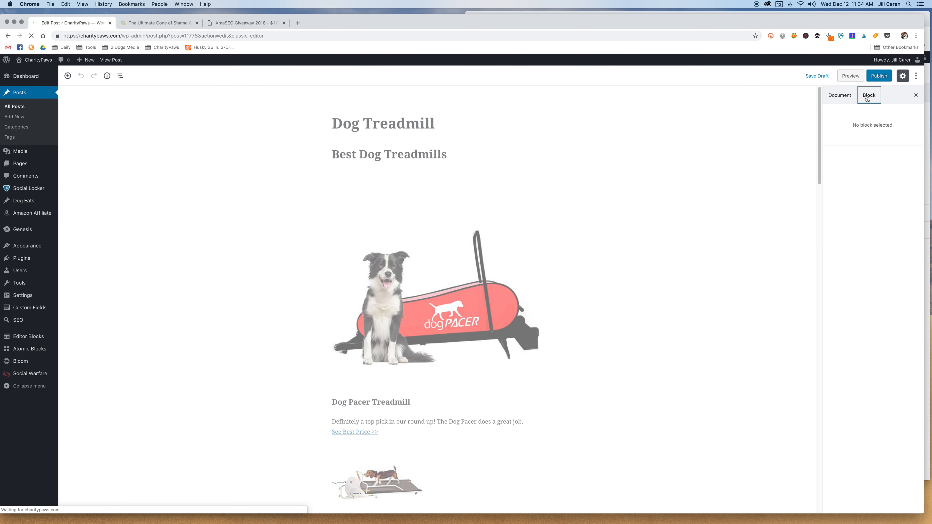
mouse_move(433, 304)
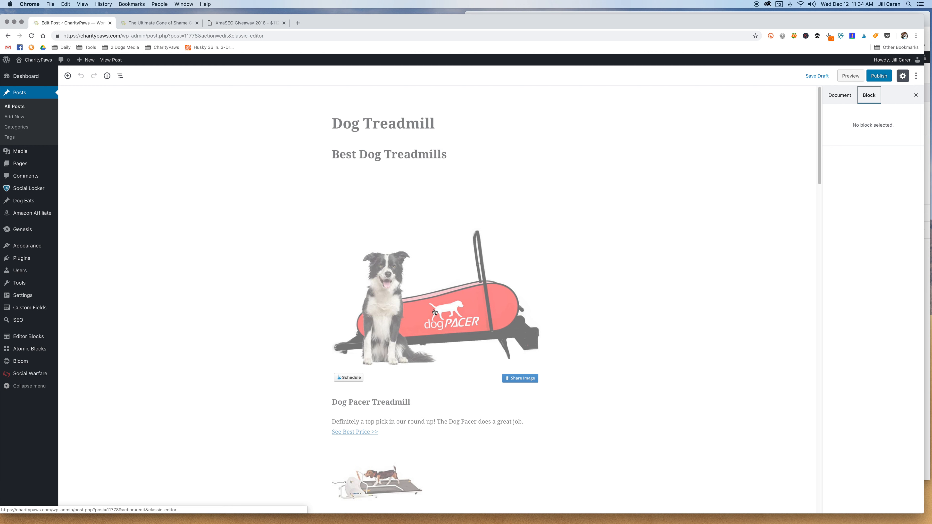
click(450, 153)
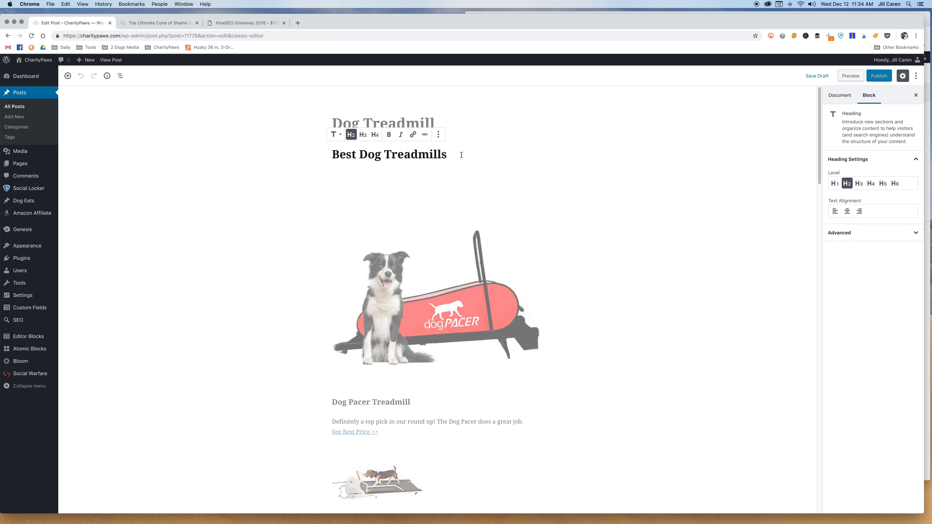
click(462, 155)
click(458, 151)
click(458, 151)
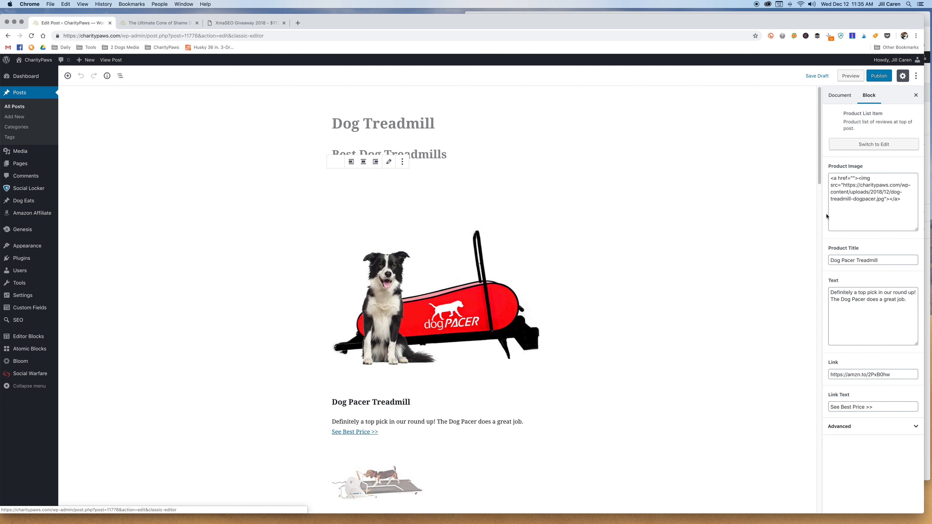
Highlight the Product Image code of the Dog Pacer Treadmill block and look over the GoPet Treadmill item below it.
mouse_move(34, 309)
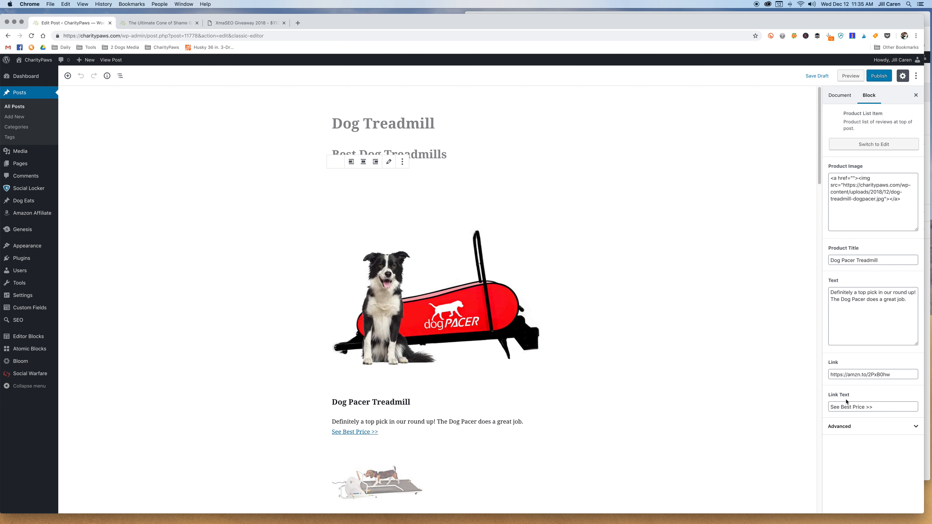
click(903, 200)
key(super+a)
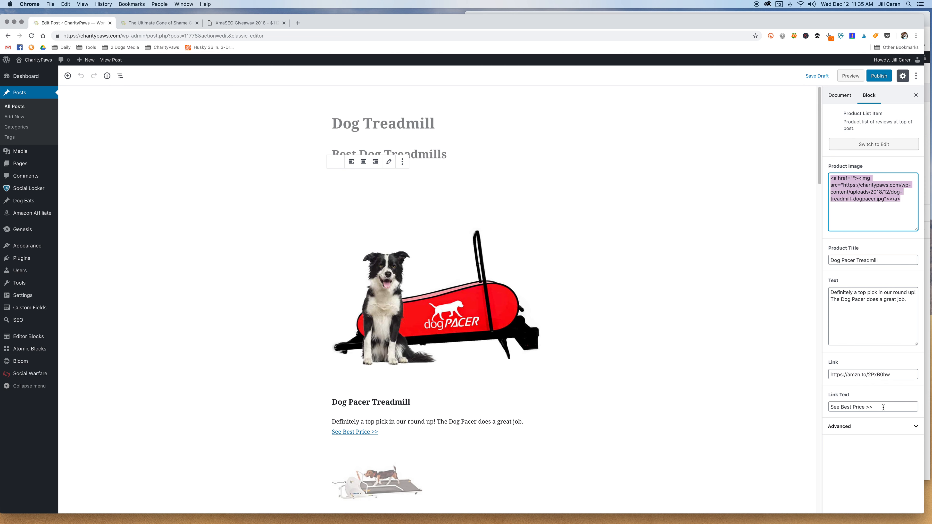
scroll(565, 371, down, 5)
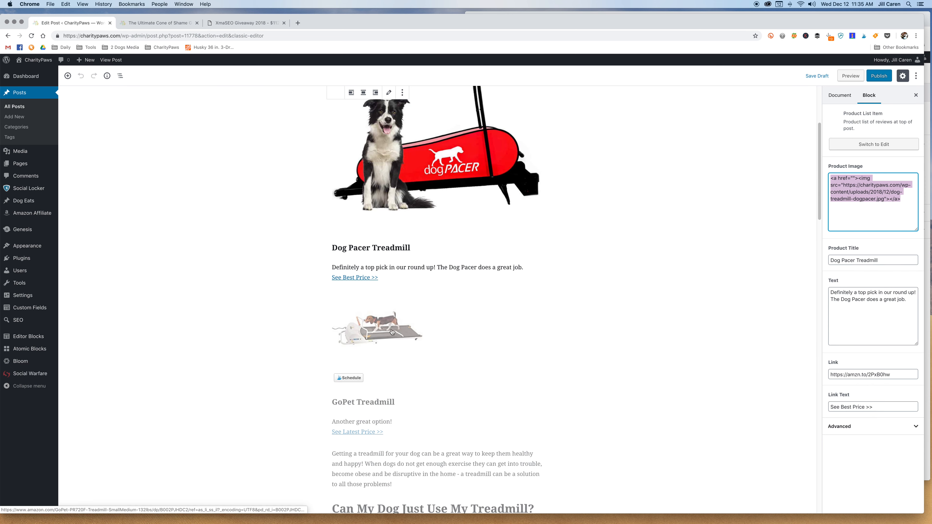
Select the GoPet Treadmill item and insert a new Product List Item block between it and the paragraph below.
click(457, 431)
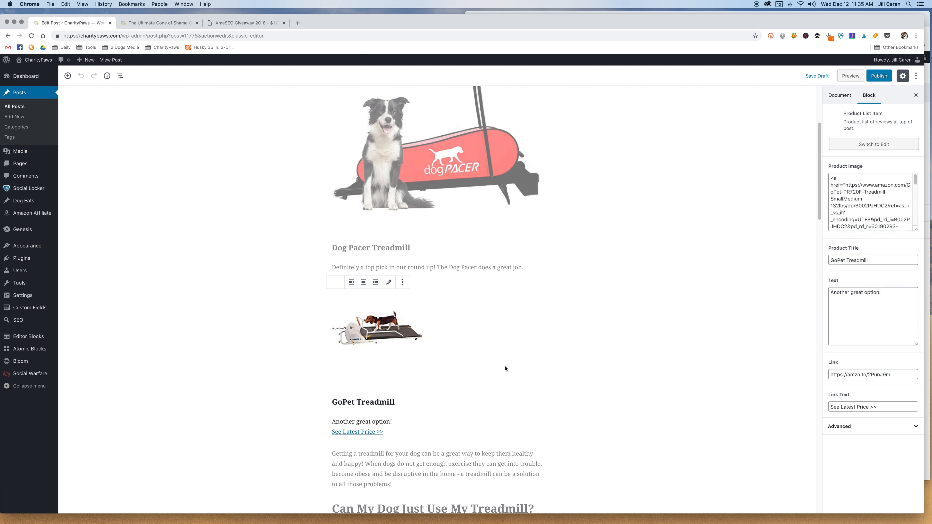
click(404, 417)
scroll(371, 478, down, 5)
click(370, 216)
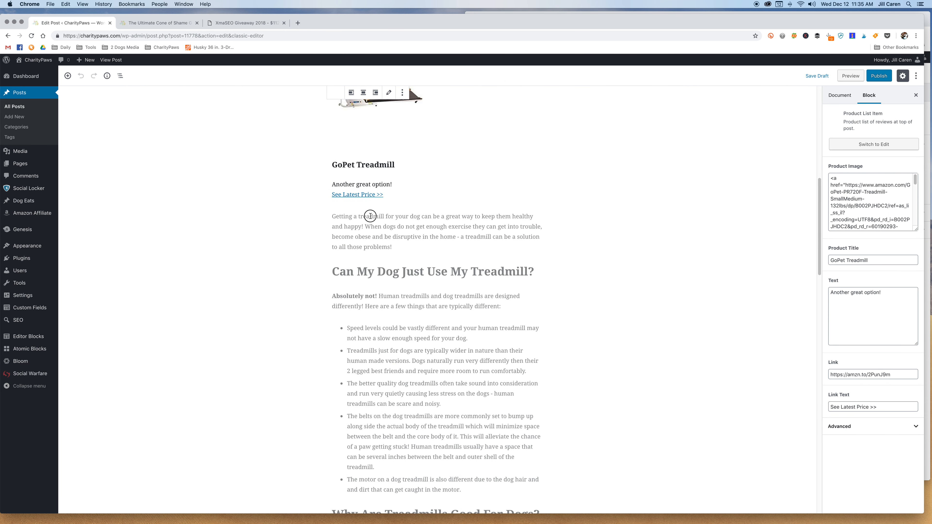
click(398, 187)
click(334, 214)
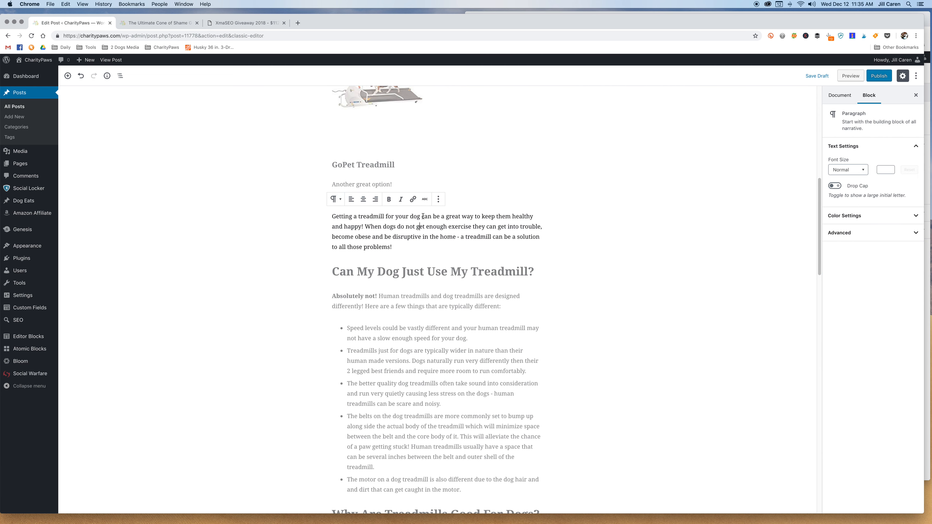
click(472, 196)
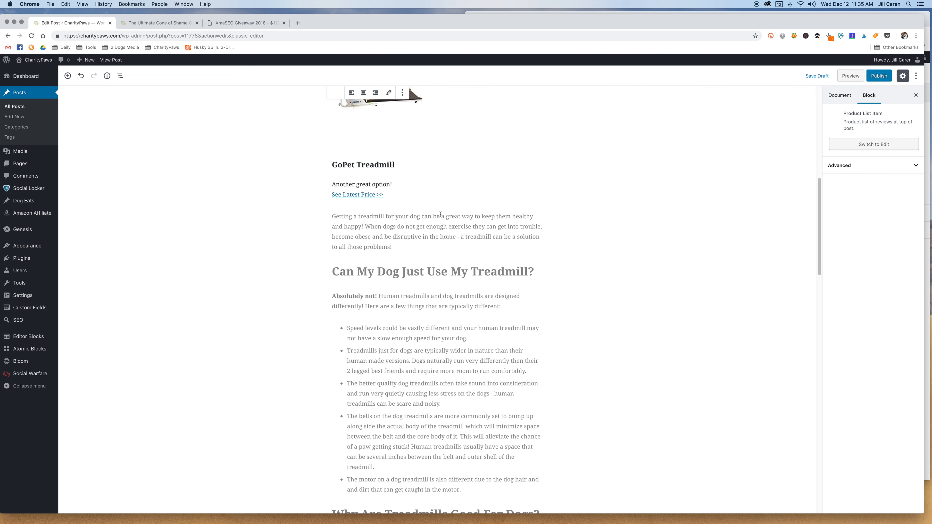
click(438, 205)
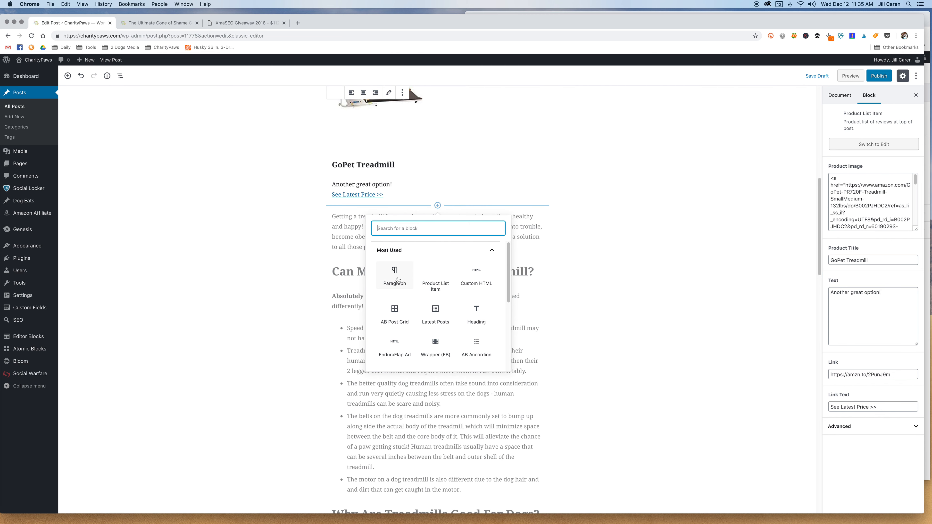
click(436, 284)
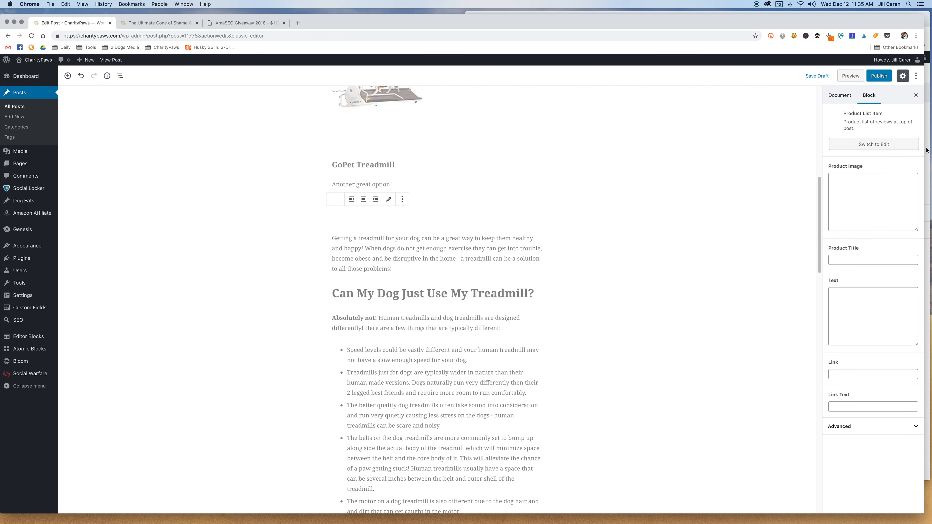
click(864, 176)
click(869, 260)
text(test)
click(862, 323)
text(fdsfdfdasfdas)
click(866, 374)
text(https://amazon.com)
key(Tab)
text(read this)
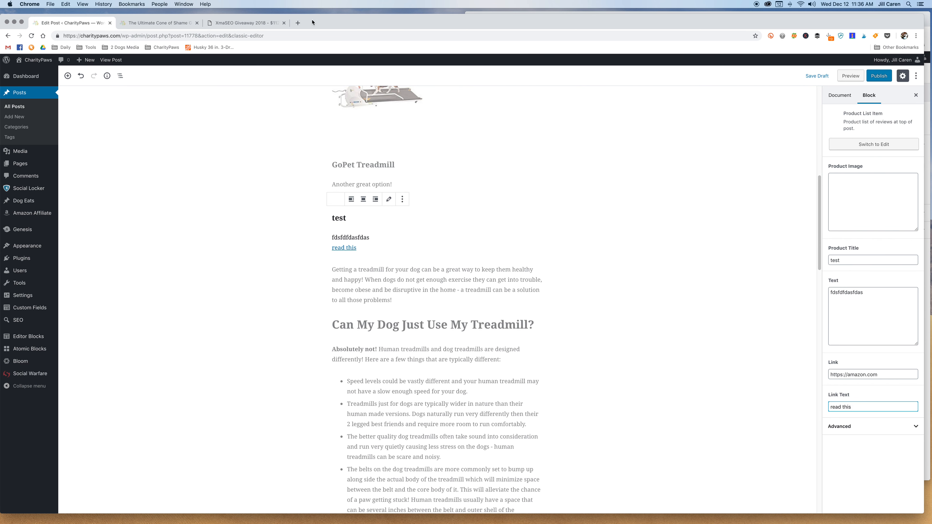
Copy the image address of the Cones of Shame picture from the Ultimate Cone of Shame Guide page.
click(172, 23)
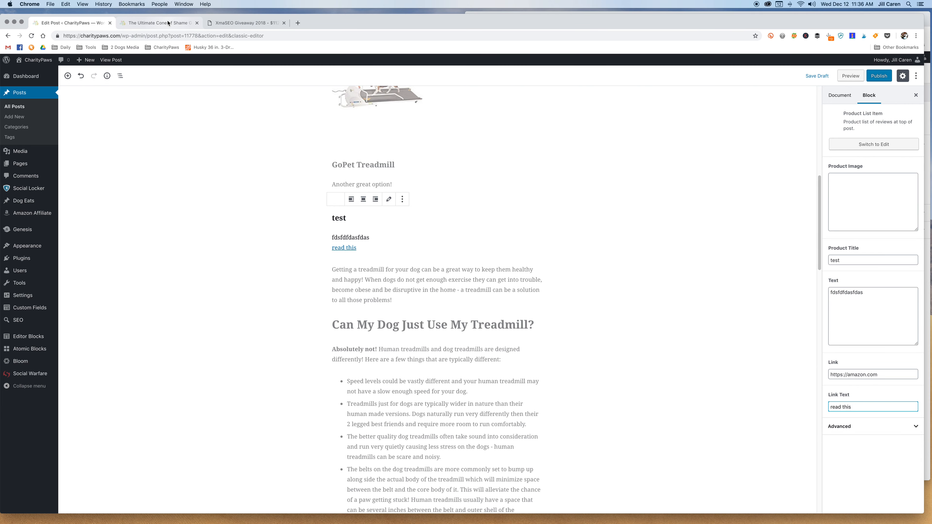
scroll(408, 224, up, 15)
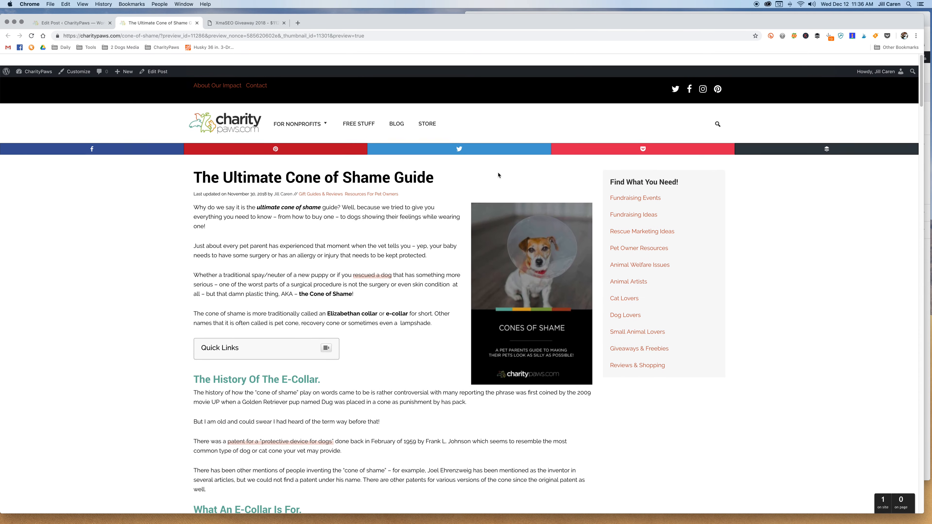
right_click(522, 222)
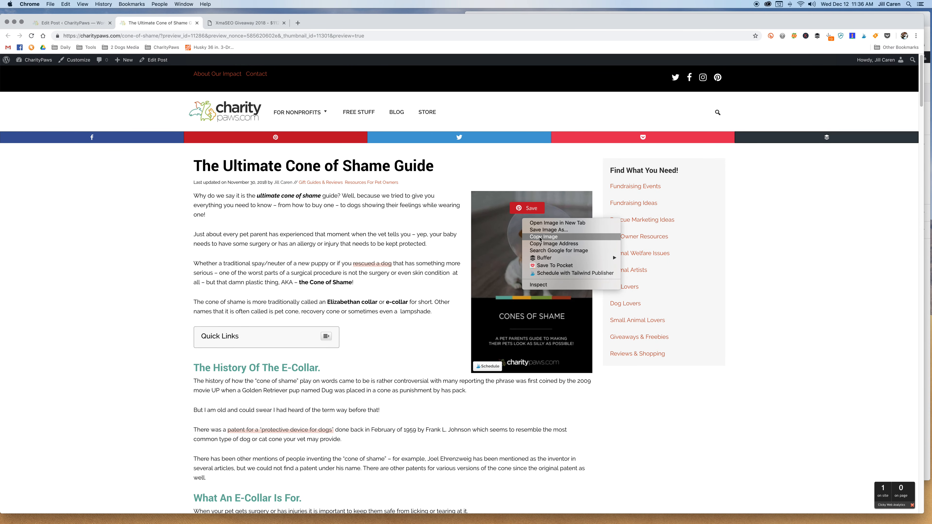
click(543, 244)
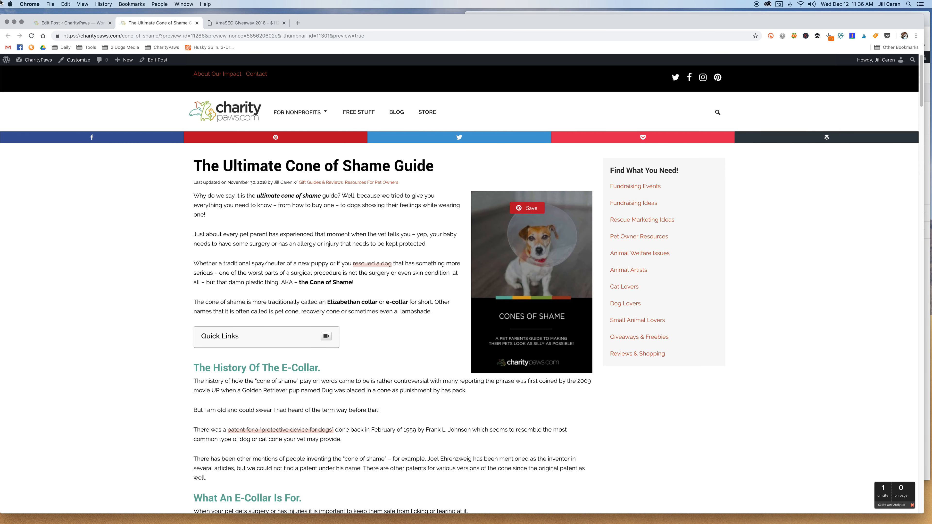
Enter an img tag with the copied address as the test item's Product Image, save the draft, and separate "img" from "src" with a space.
click(71, 23)
click(864, 189)
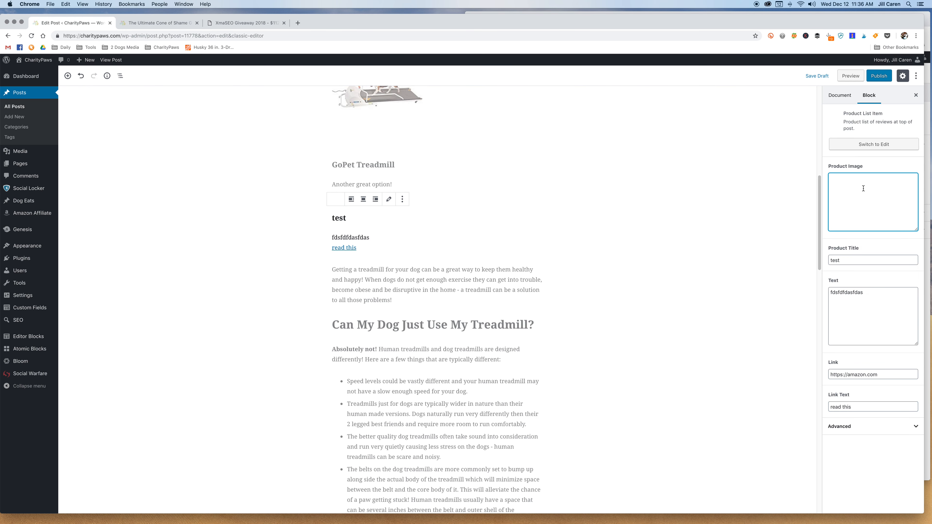
text(<imgsrc=")
key(super+v)
text(">)
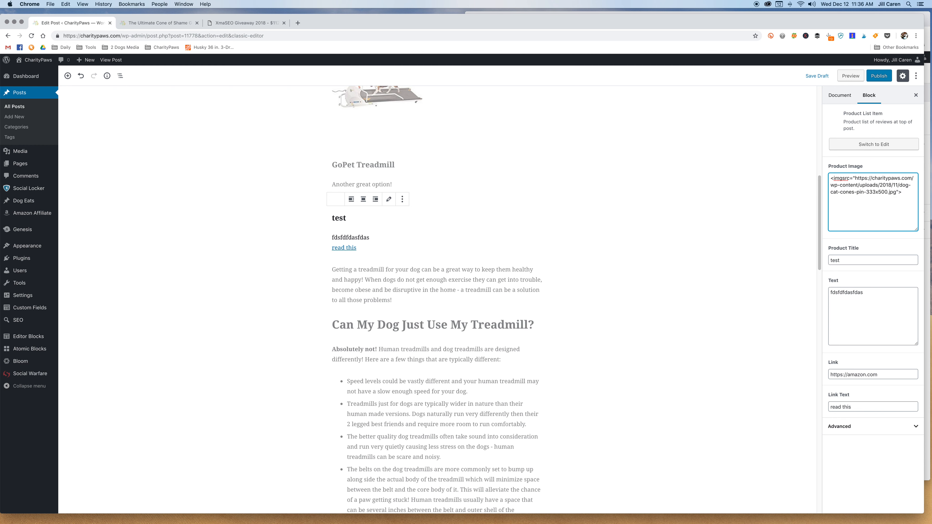
click(808, 76)
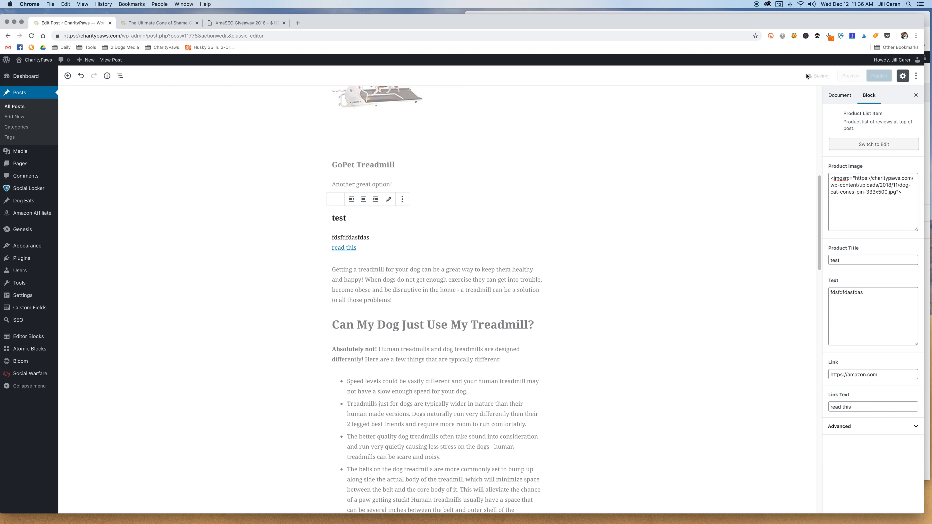
click(842, 179)
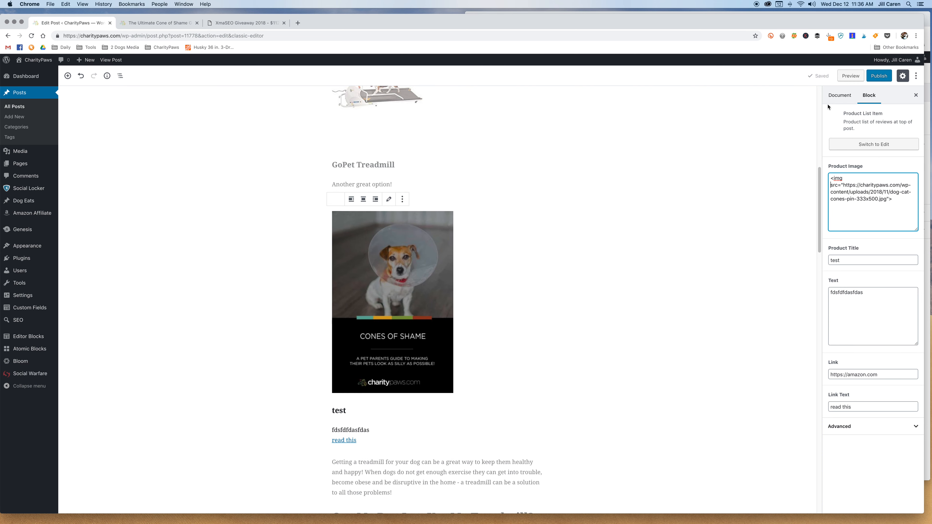
Preview the Dog Treadmill post and look over the product list including the test item.
click(851, 76)
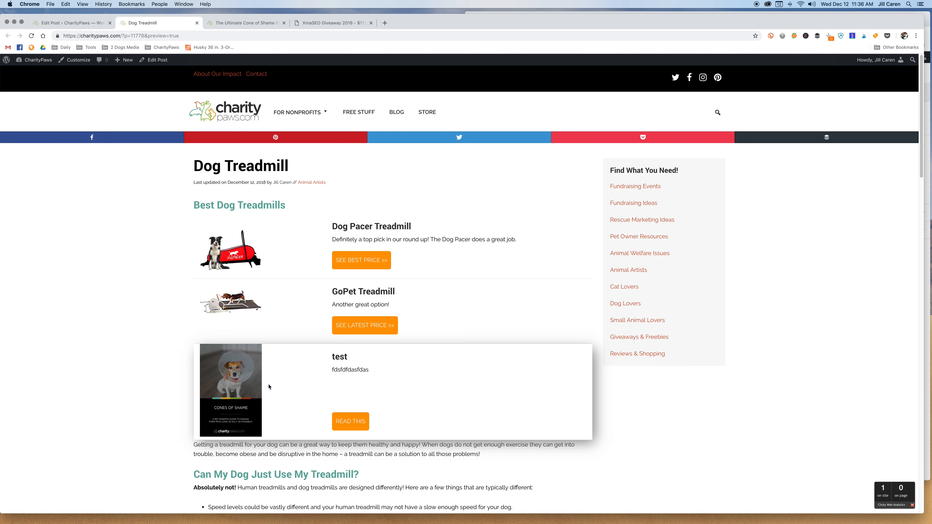
scroll(268, 386, down, 1)
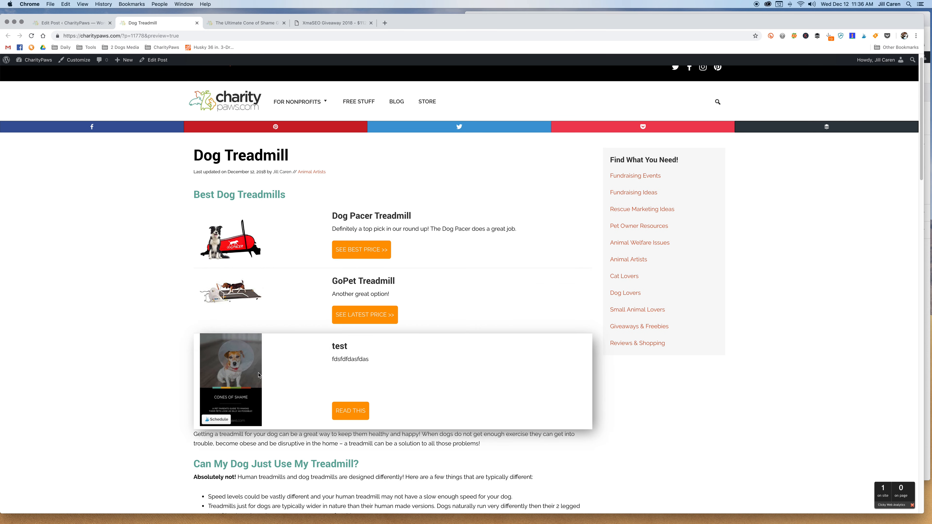
scroll(237, 228, up, 1)
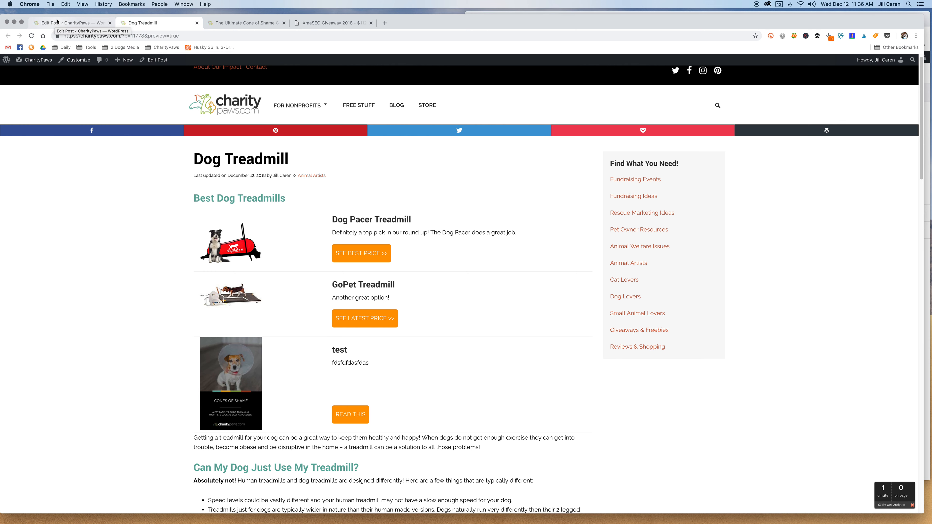
Return to the Dog Treadmill post in the editor and go back to the list of all posts.
click(58, 22)
scroll(183, 285, up, 10)
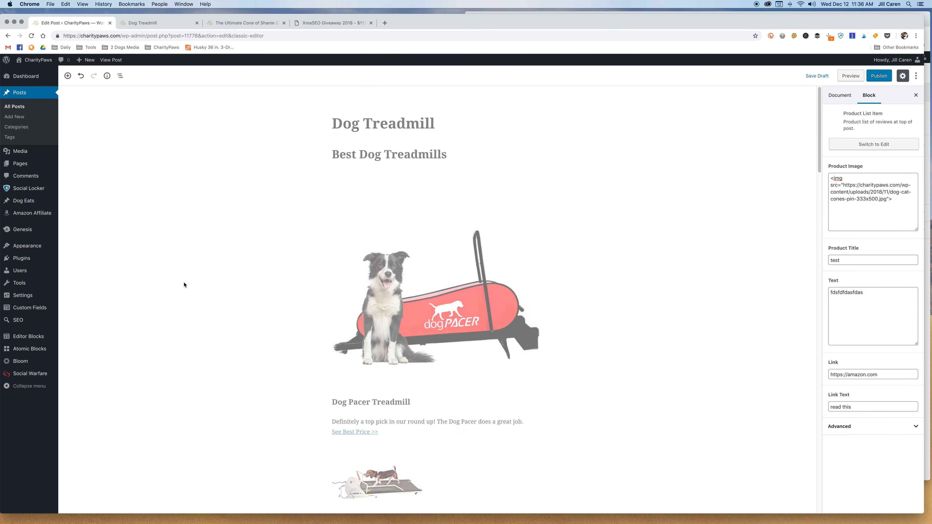
click(21, 107)
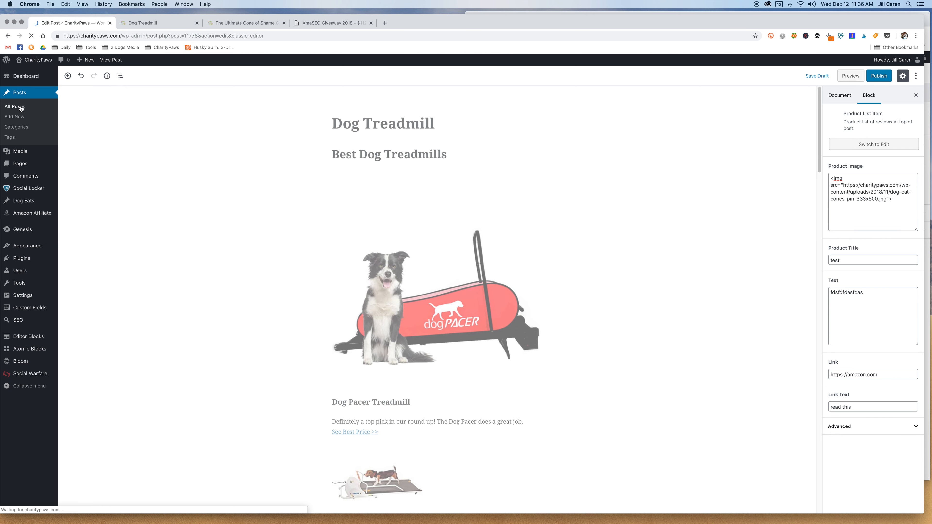